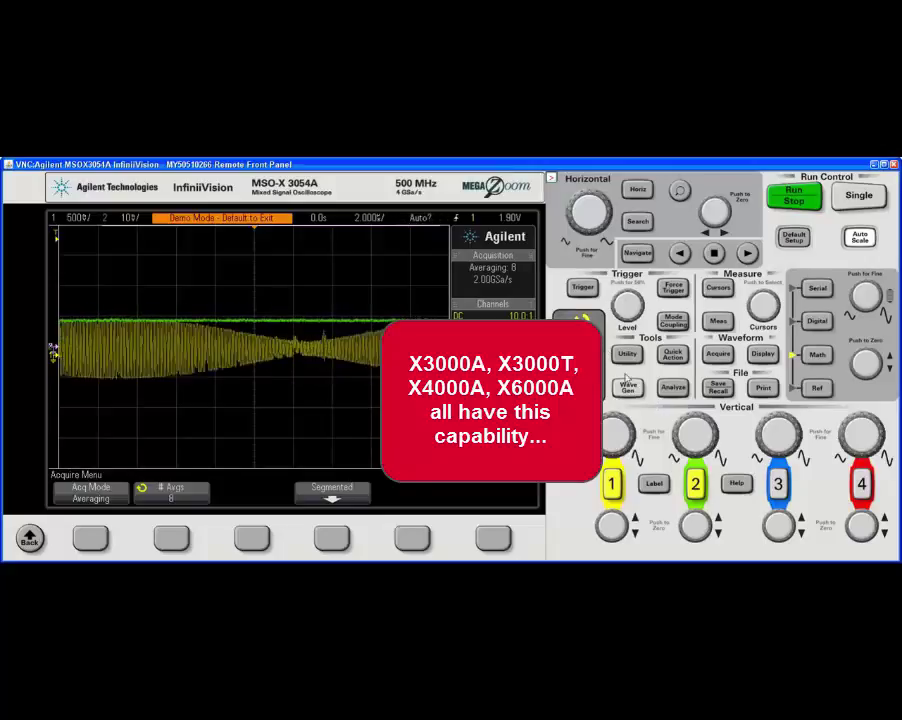
# Step: Load the default setup and restore all of the oscilloscope's factory default settings
pyautogui.click(634, 392)
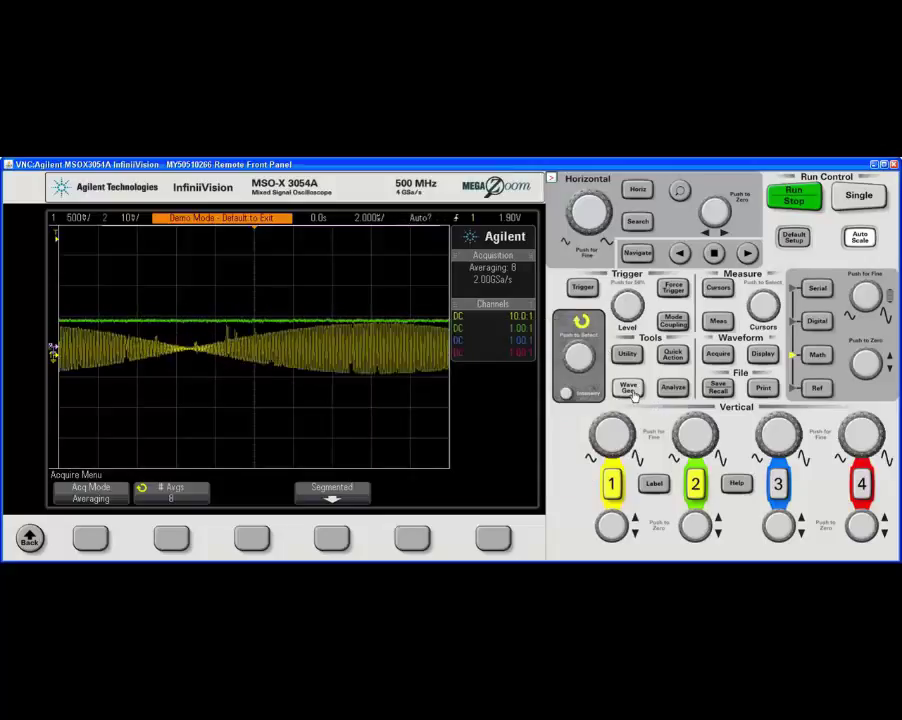
pyautogui.click(91, 538)
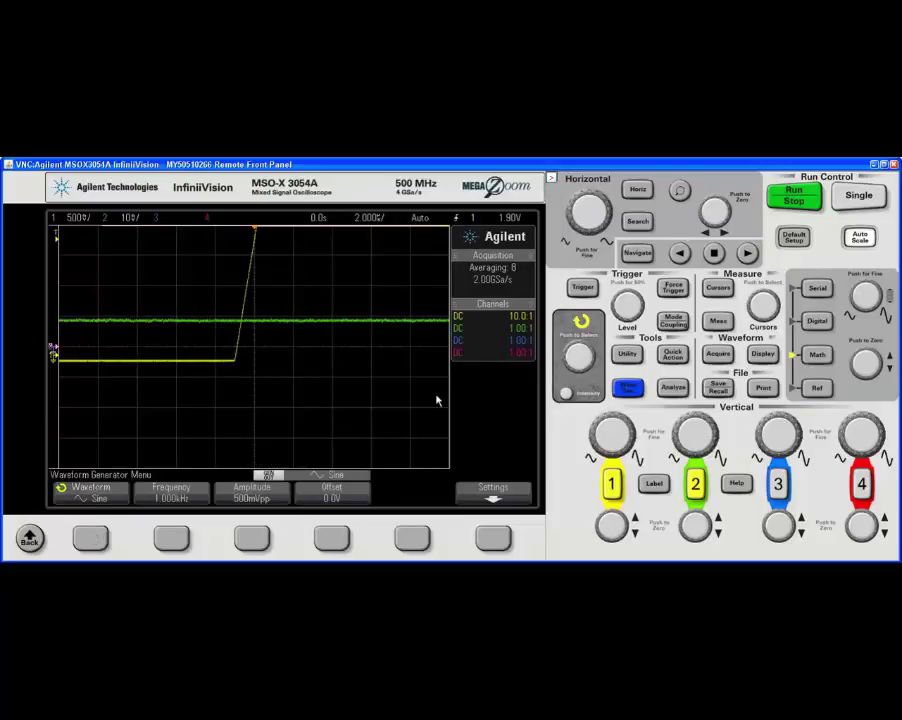
pyautogui.click(794, 238)
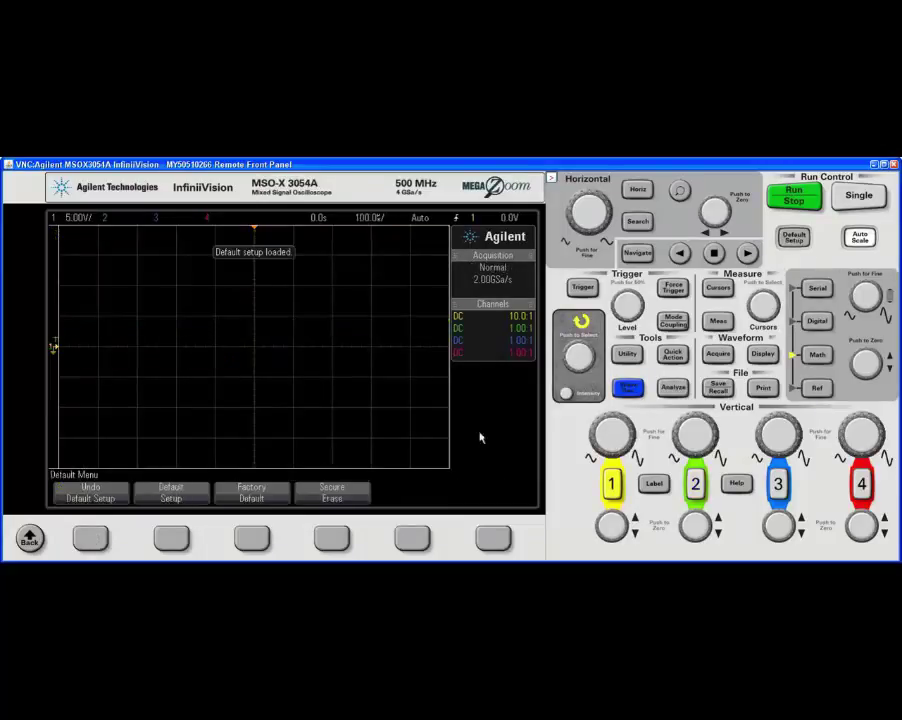
pyautogui.click(250, 539)
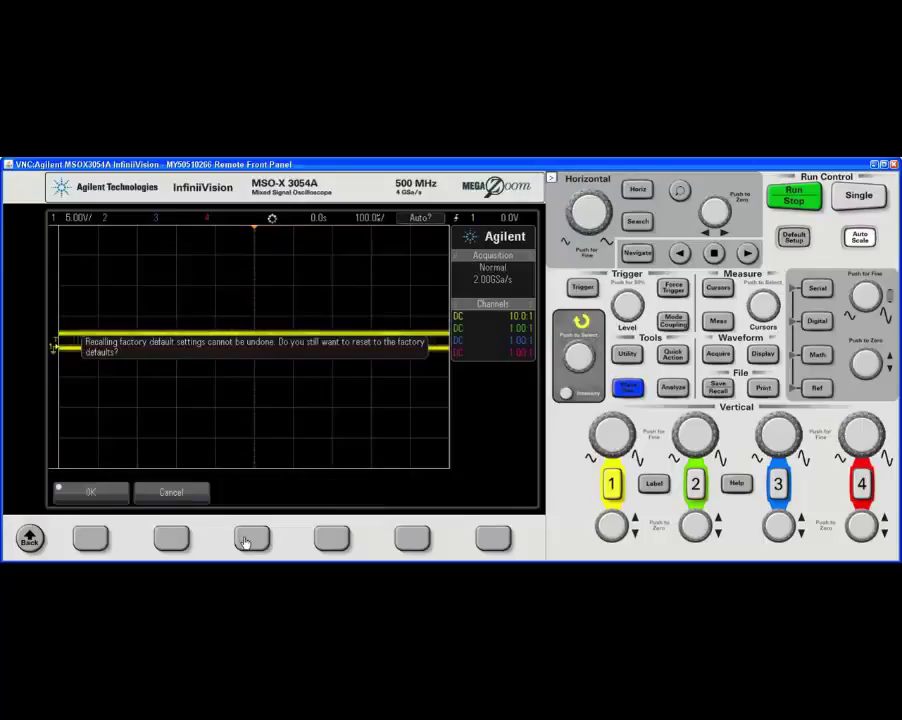
pyautogui.click(91, 539)
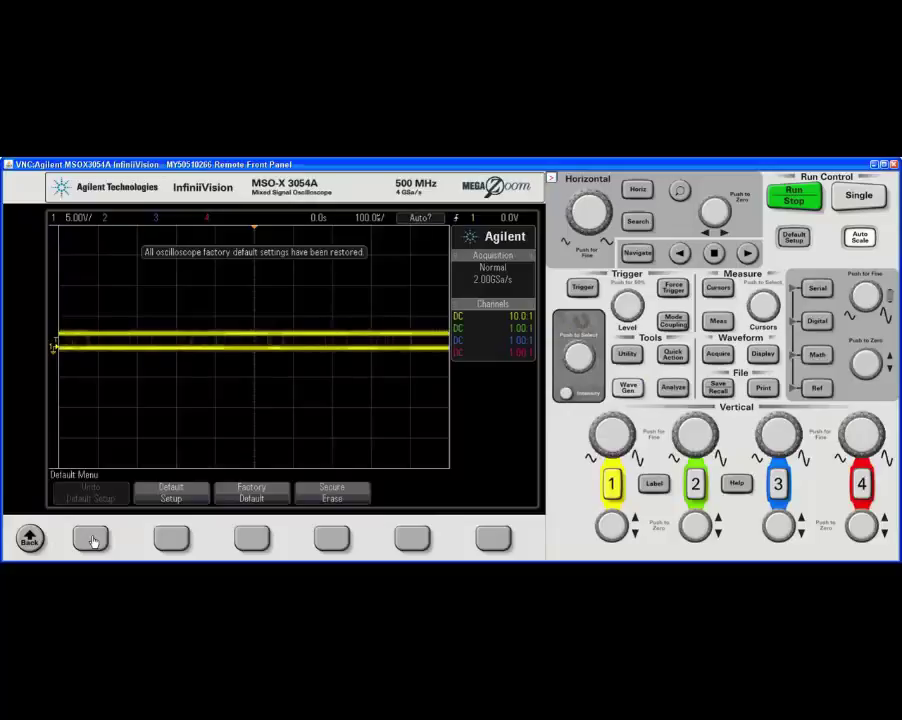
# Step: Open the waveform generator settings and examine the waveform selection
pyautogui.click(628, 387)
pyautogui.click(106, 545)
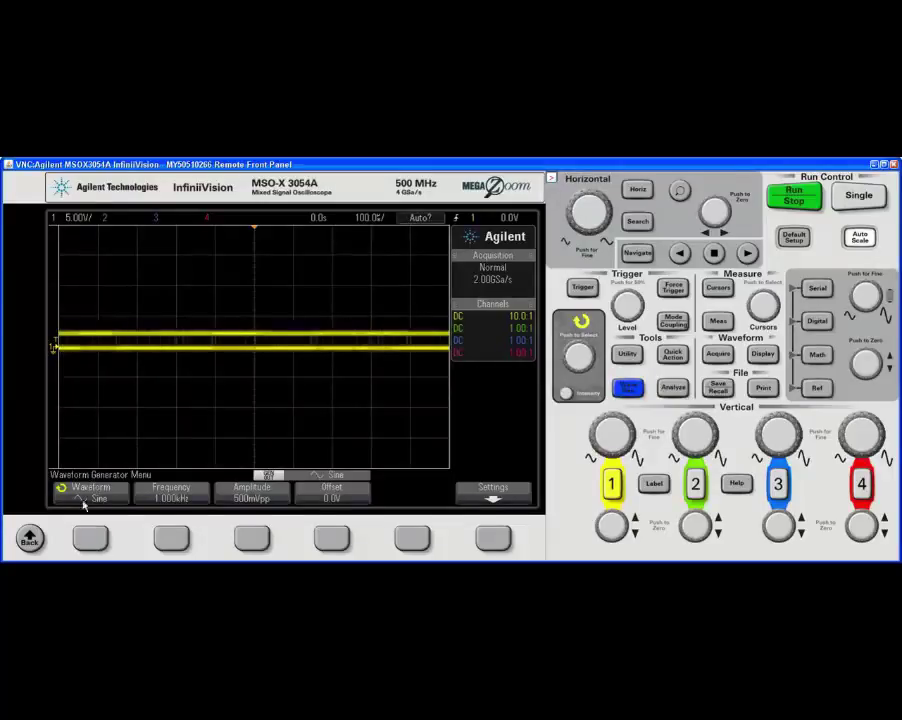
pyautogui.click(97, 395)
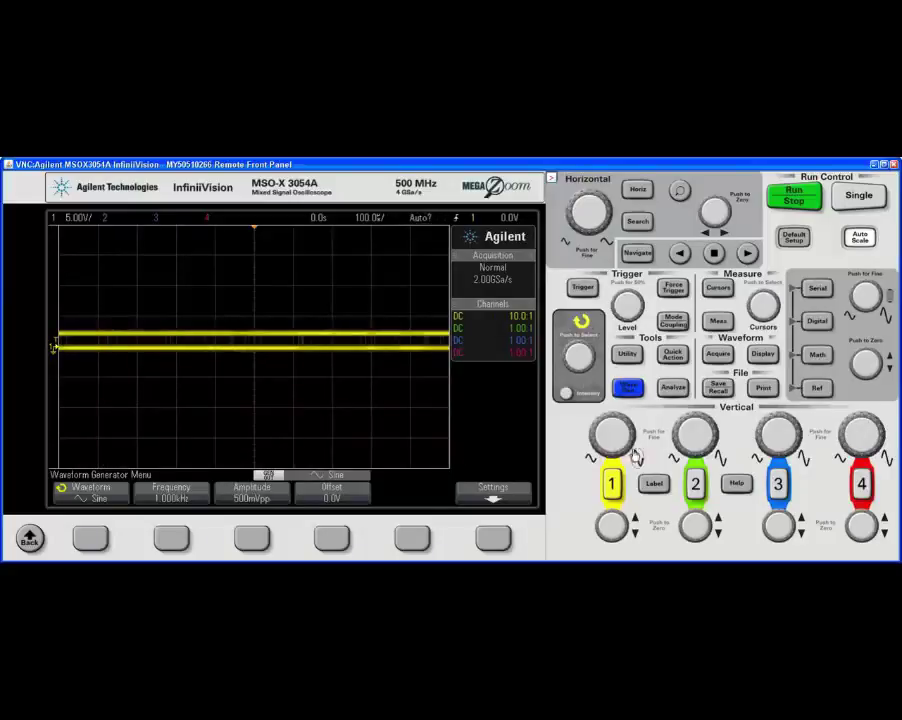
# Step: Choose the built-in Amplitude Modulated Sine Wave training signal and turn on its output
pyautogui.click(736, 485)
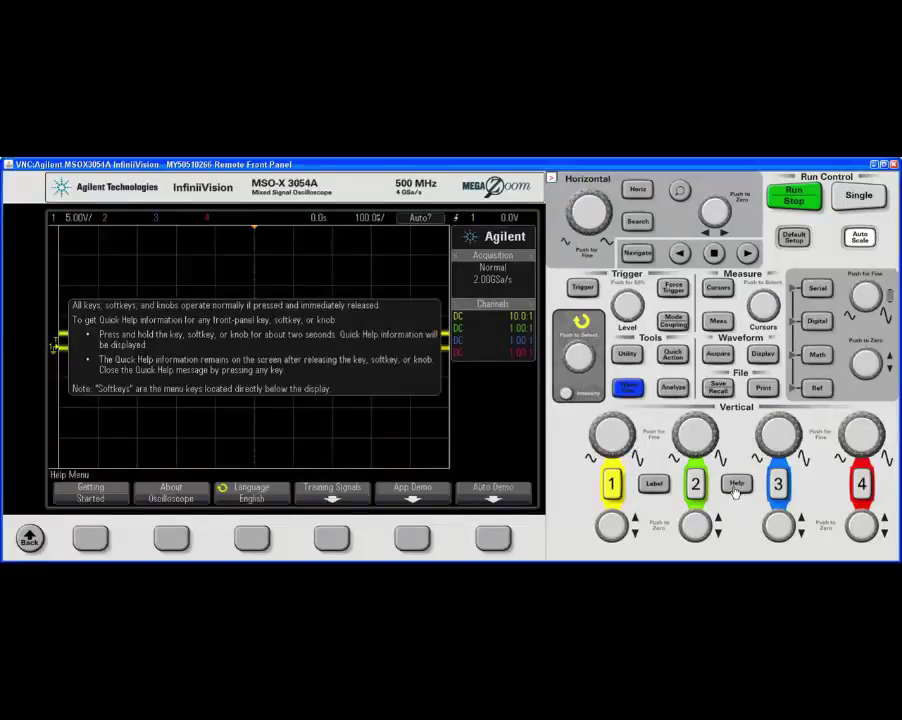
pyautogui.click(322, 544)
pyautogui.click(326, 541)
pyautogui.click(92, 538)
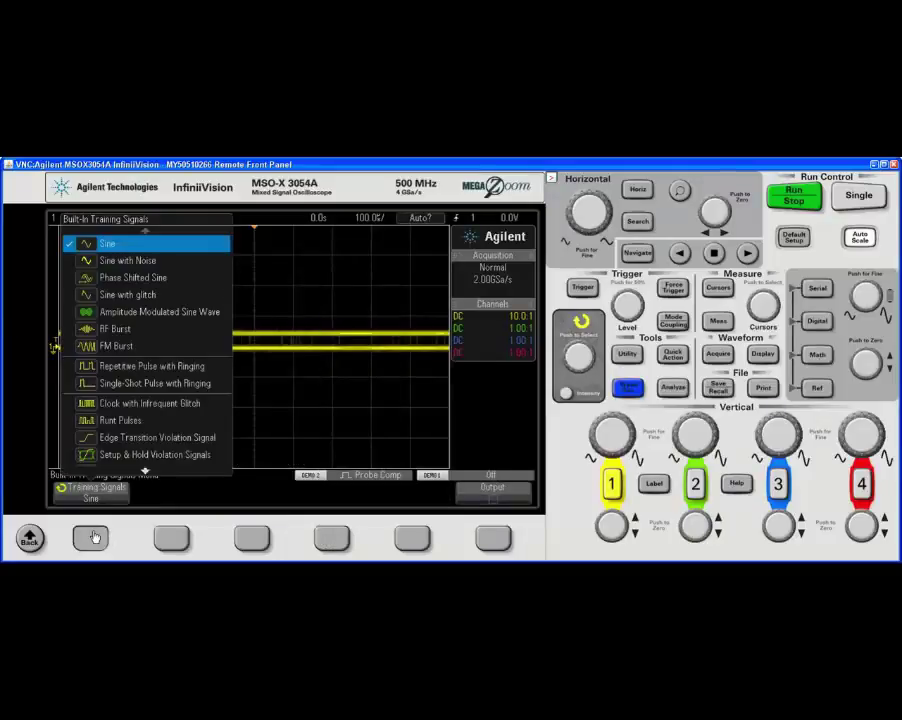
pyautogui.click(92, 538)
pyautogui.click(92, 538)
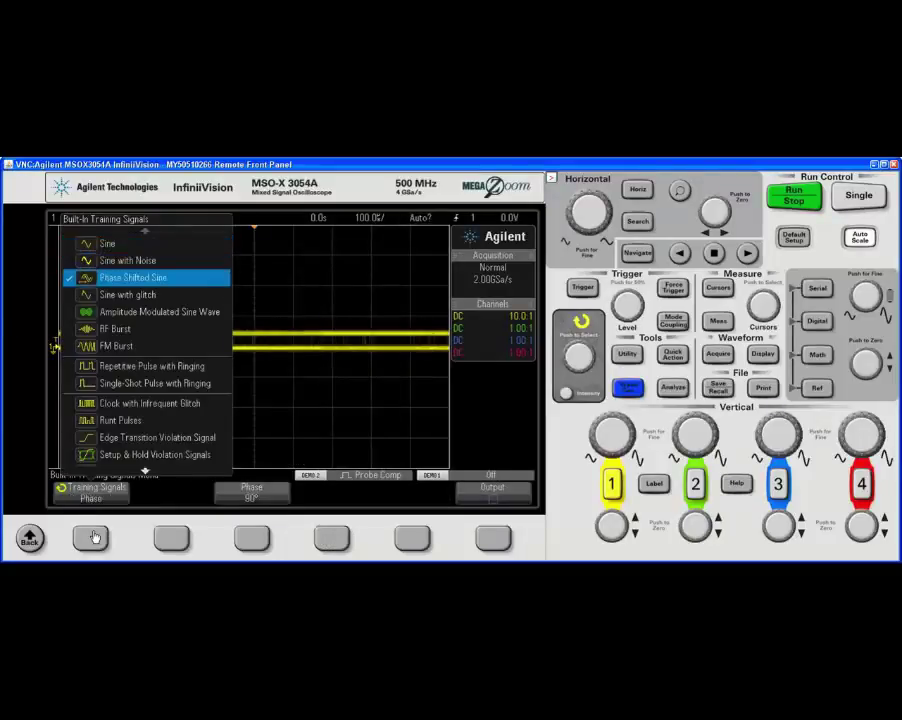
pyautogui.click(92, 538)
pyautogui.click(92, 538)
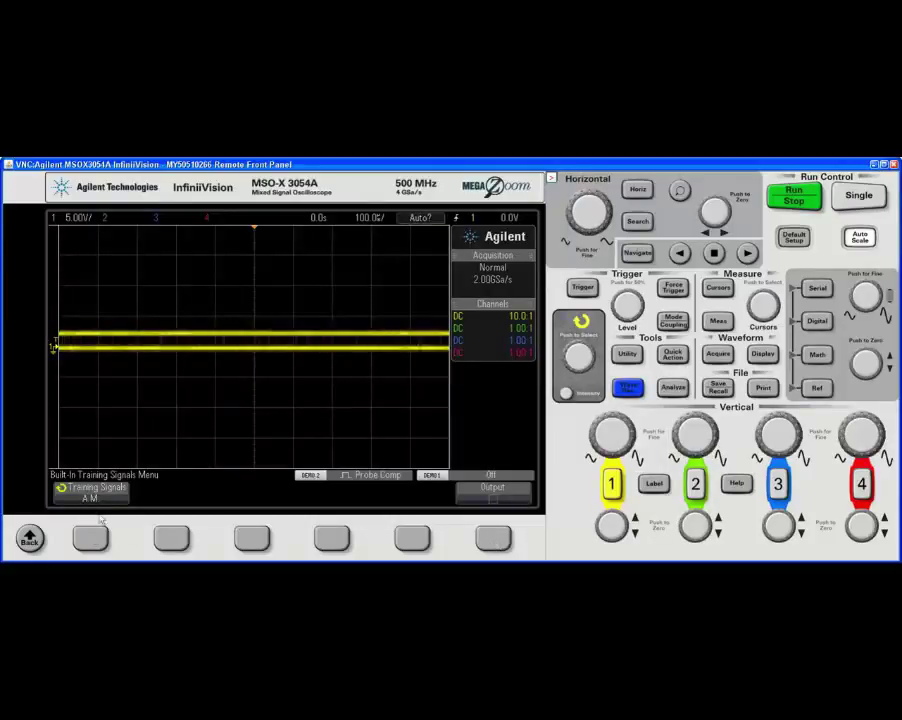
pyautogui.click(491, 538)
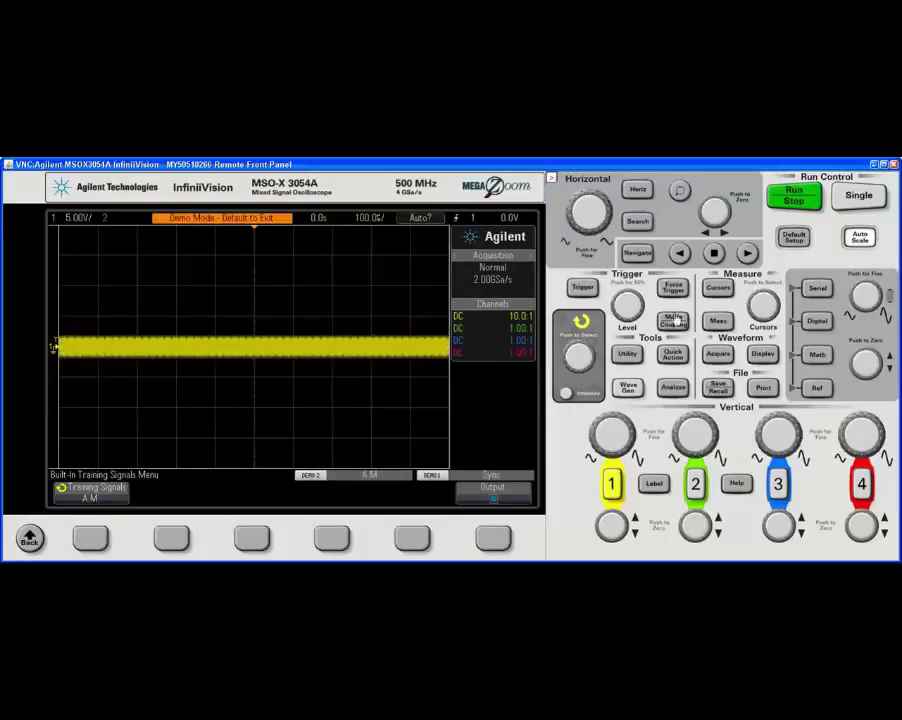
# Step: Autoscale the signal and set the horizontal time base to 2 µs per division
pyautogui.click(860, 240)
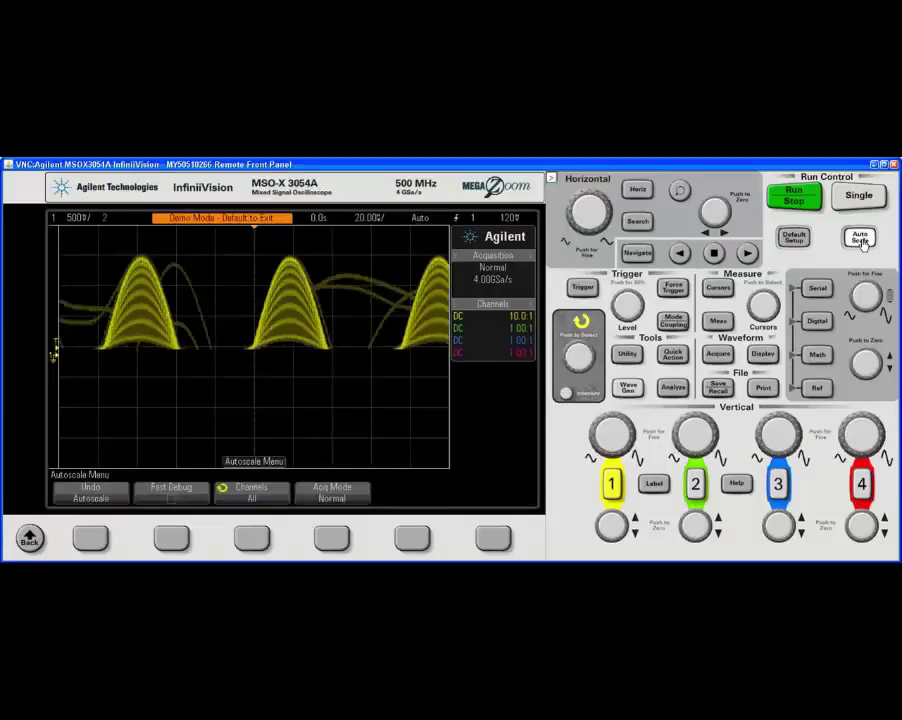
pyautogui.click(565, 244)
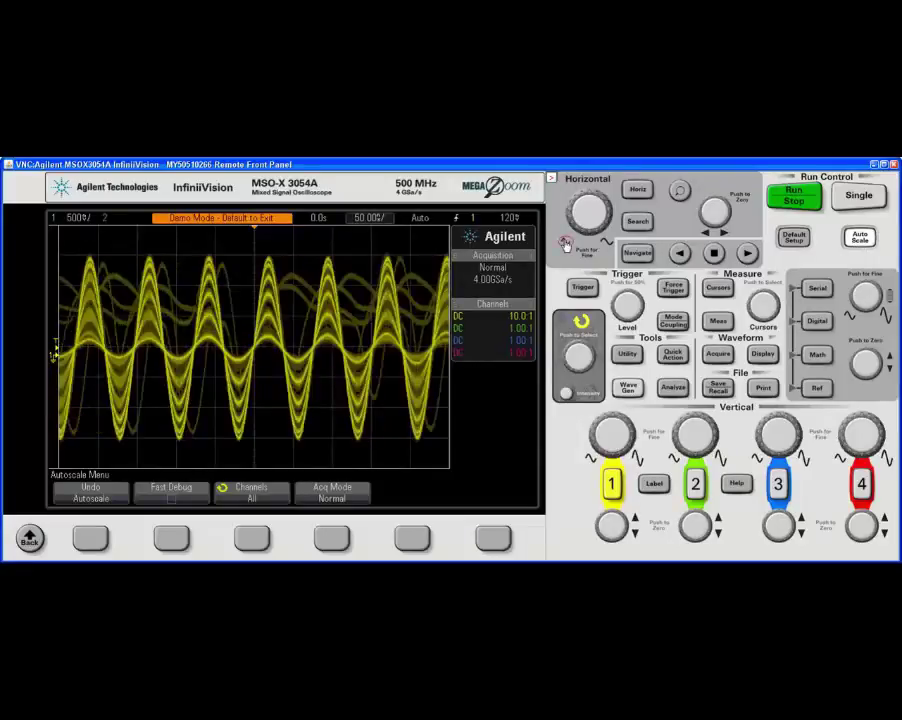
pyautogui.click(565, 244)
pyautogui.click(565, 244)
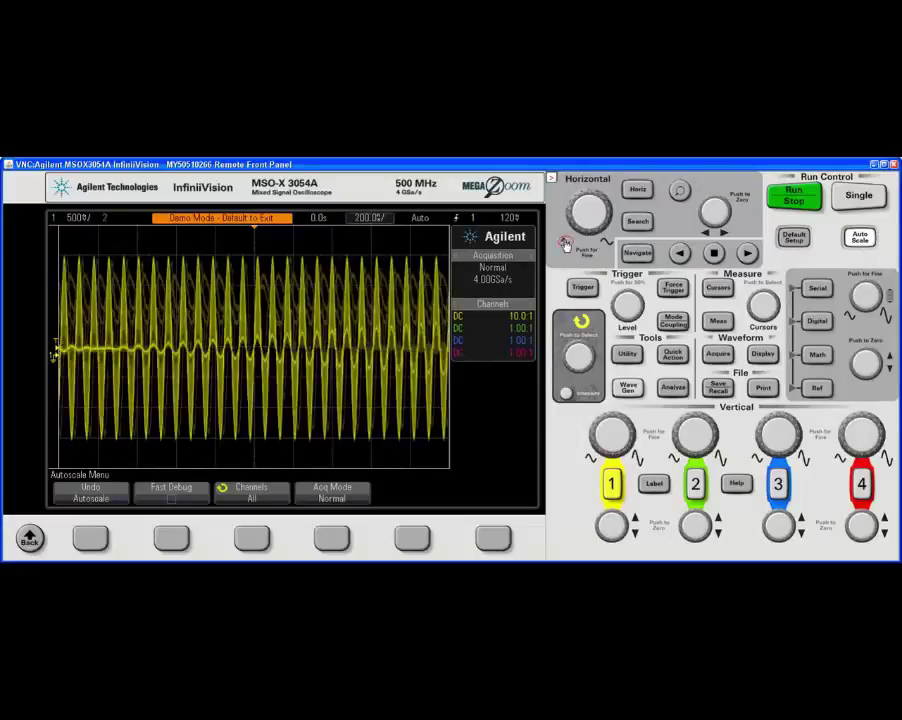
pyautogui.click(565, 244)
pyautogui.click(565, 244)
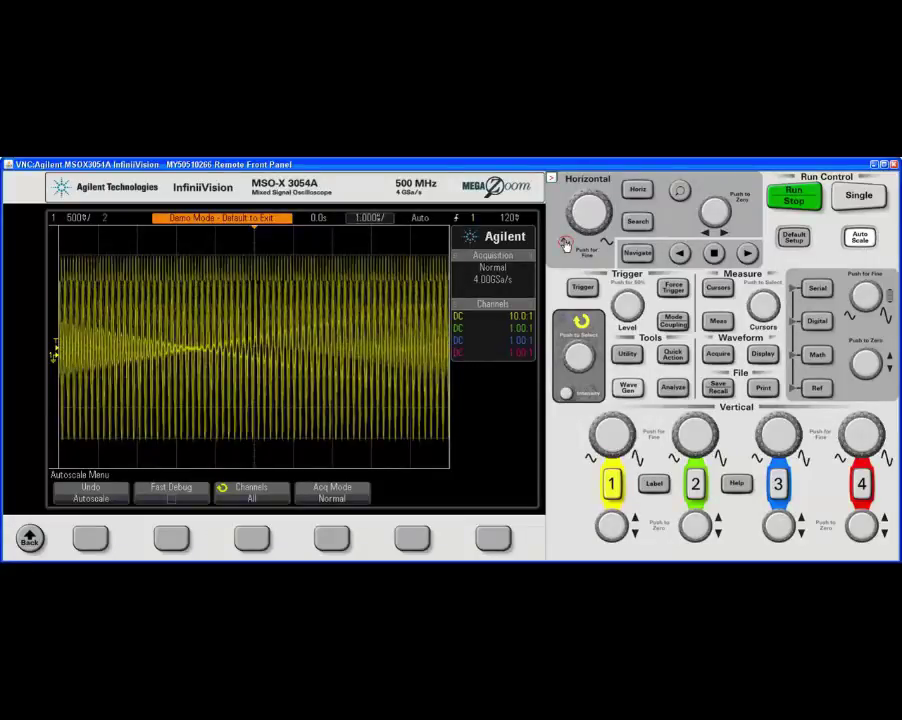
pyautogui.click(565, 244)
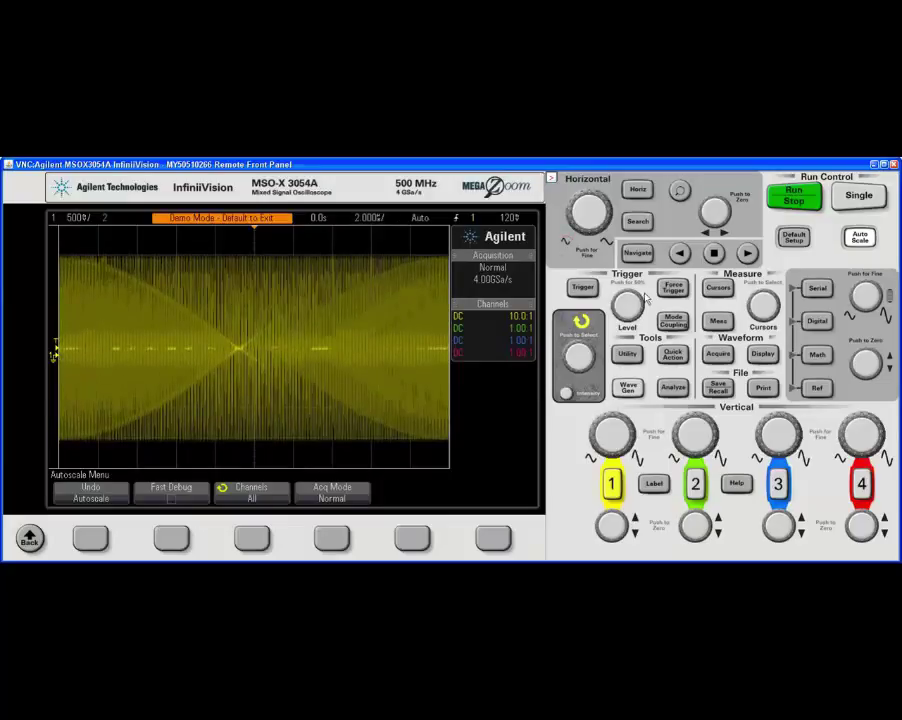
# Step: Raise the channel 1 trigger level to 1.28 V
pyautogui.click(619, 322)
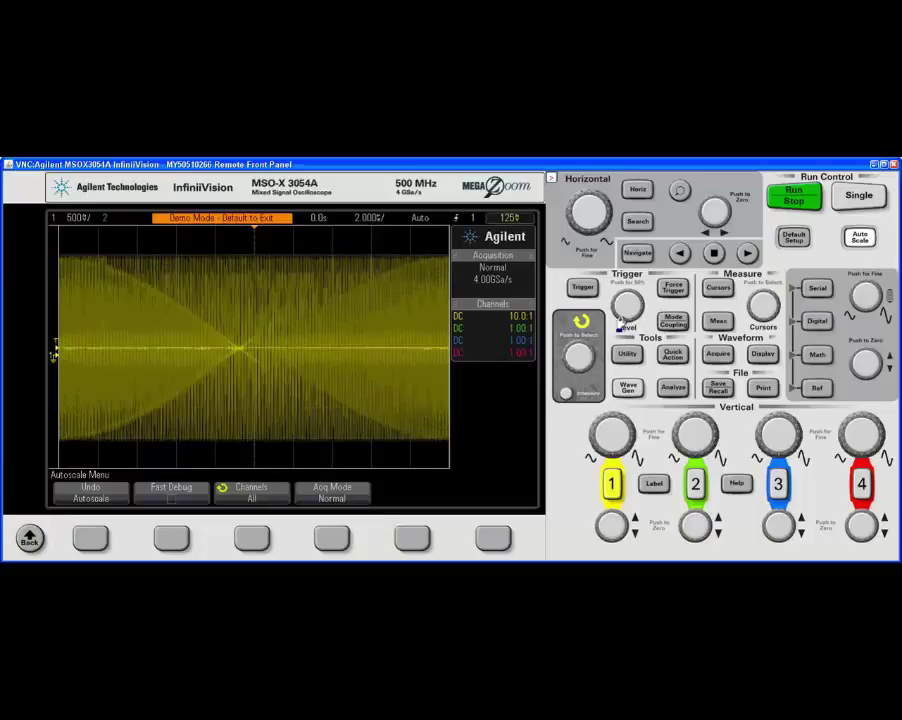
pyautogui.moveTo(619, 322)
pyautogui.mouseDown()
pyautogui.moveTo(605, 309)
pyautogui.moveTo(610, 299)
pyautogui.moveTo(626, 297)
pyautogui.moveTo(633, 310)
pyautogui.moveTo(617, 317)
pyautogui.moveTo(606, 306)
pyautogui.moveTo(628, 299)
pyautogui.moveTo(635, 319)
pyautogui.moveTo(612, 304)
pyautogui.moveTo(633, 306)
pyautogui.moveTo(618, 331)
pyautogui.moveTo(608, 309)
pyautogui.moveTo(630, 300)
pyautogui.moveTo(627, 321)
pyautogui.mouseUp()
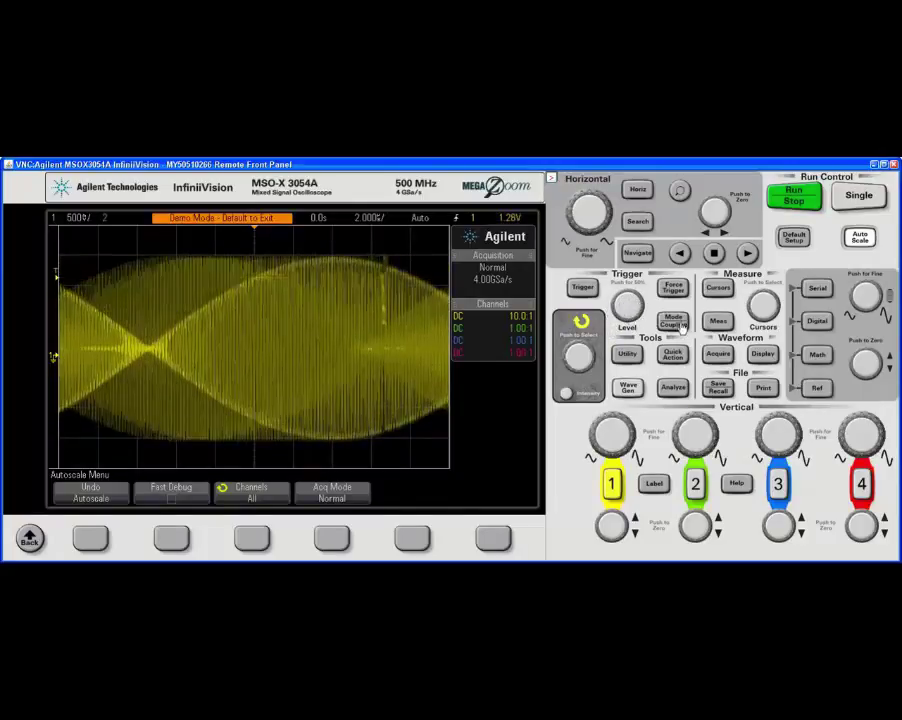
# Step: Set the trigger mode to Normal and the trigger holdoff to 1.2305 ms
pyautogui.click(678, 322)
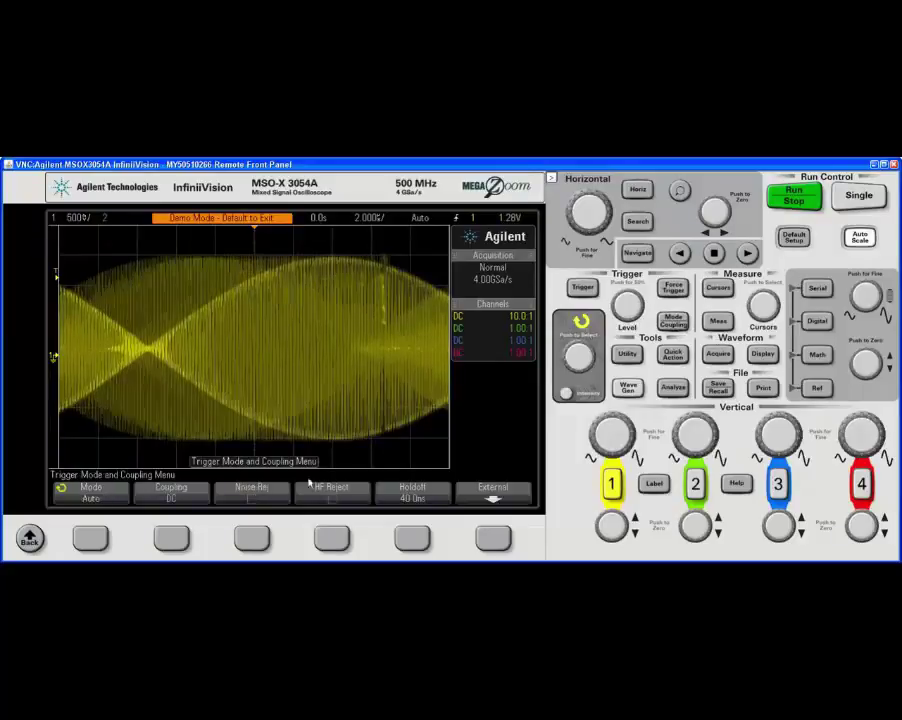
pyautogui.click(96, 540)
pyautogui.click(96, 540)
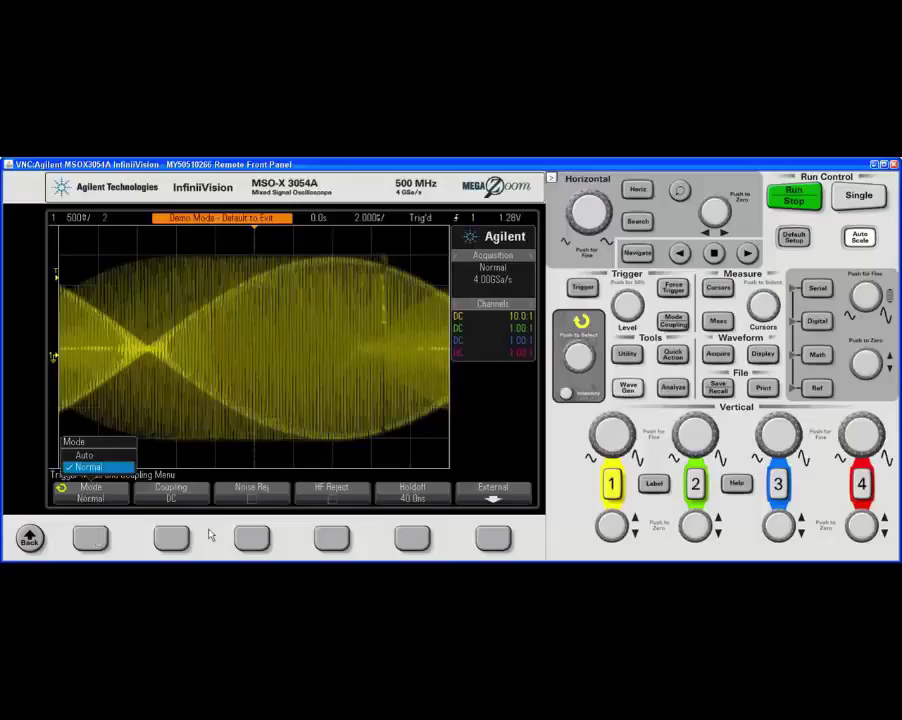
pyautogui.click(411, 539)
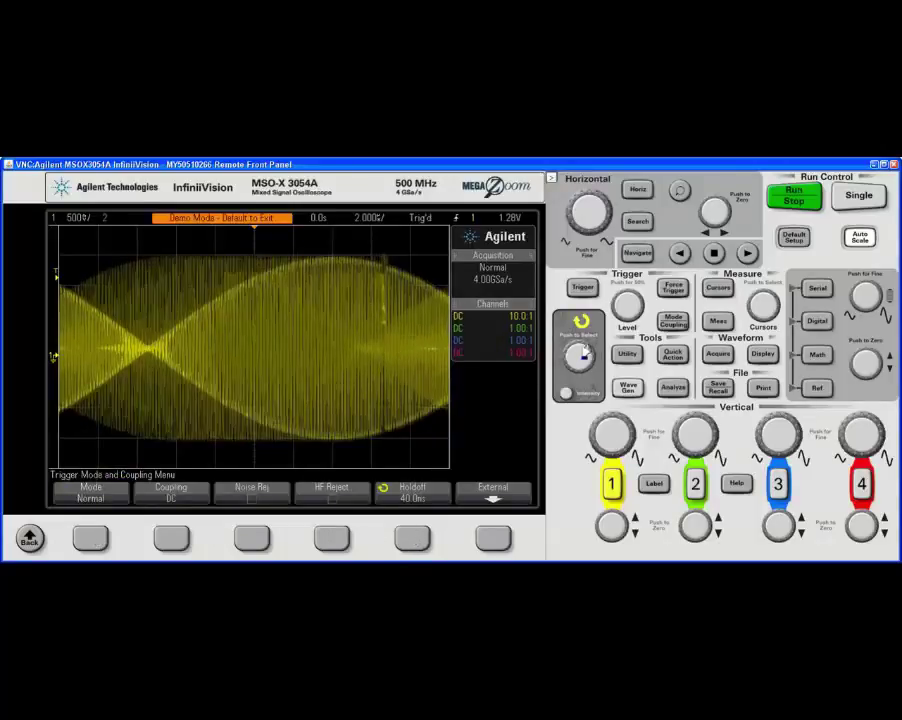
pyautogui.scroll(10, 586, 360)
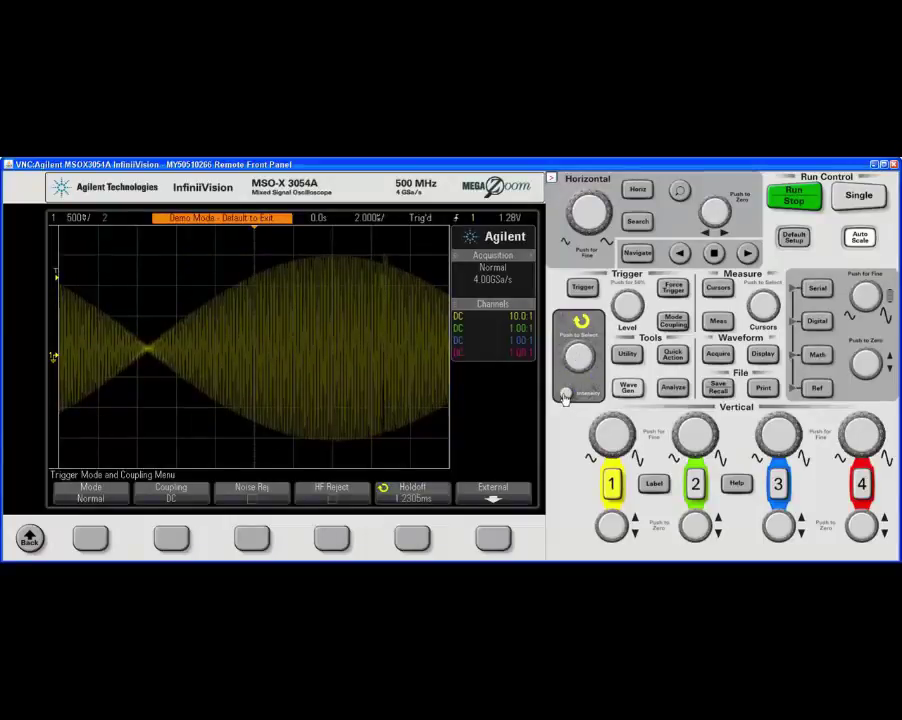
# Step: Raise the waveform display intensity above 81%
pyautogui.click(565, 396)
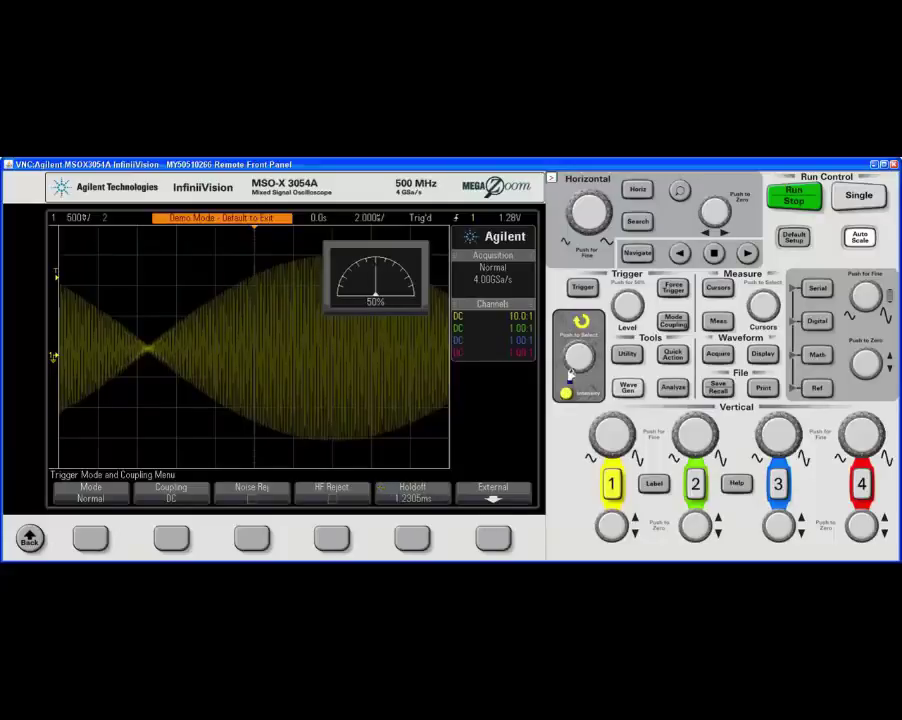
pyautogui.scroll(2, 590, 366)
pyautogui.scroll(11, 572, 377)
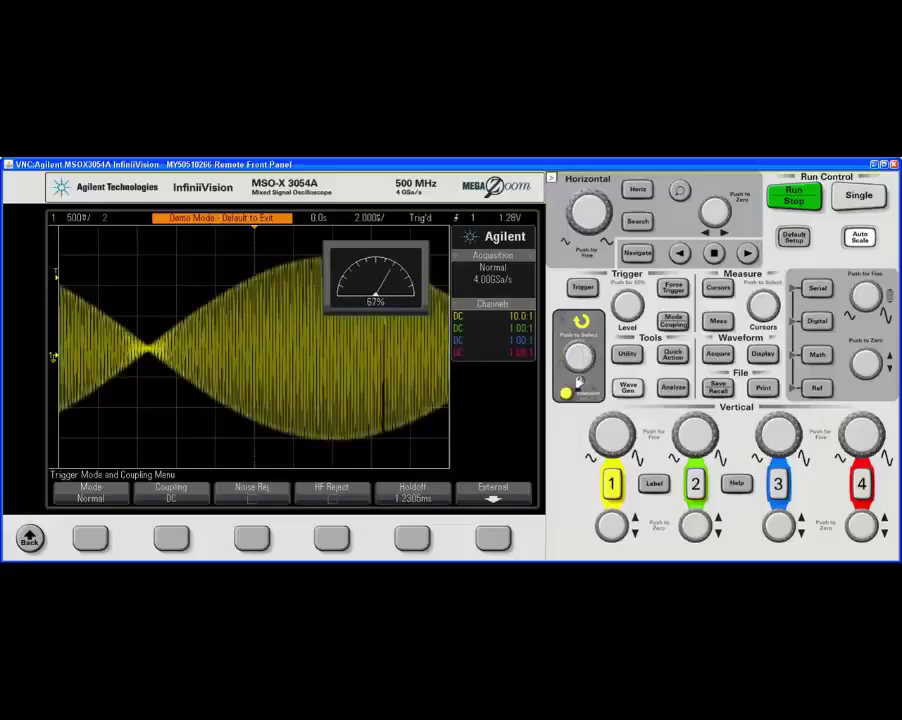
pyautogui.scroll(4, 574, 370)
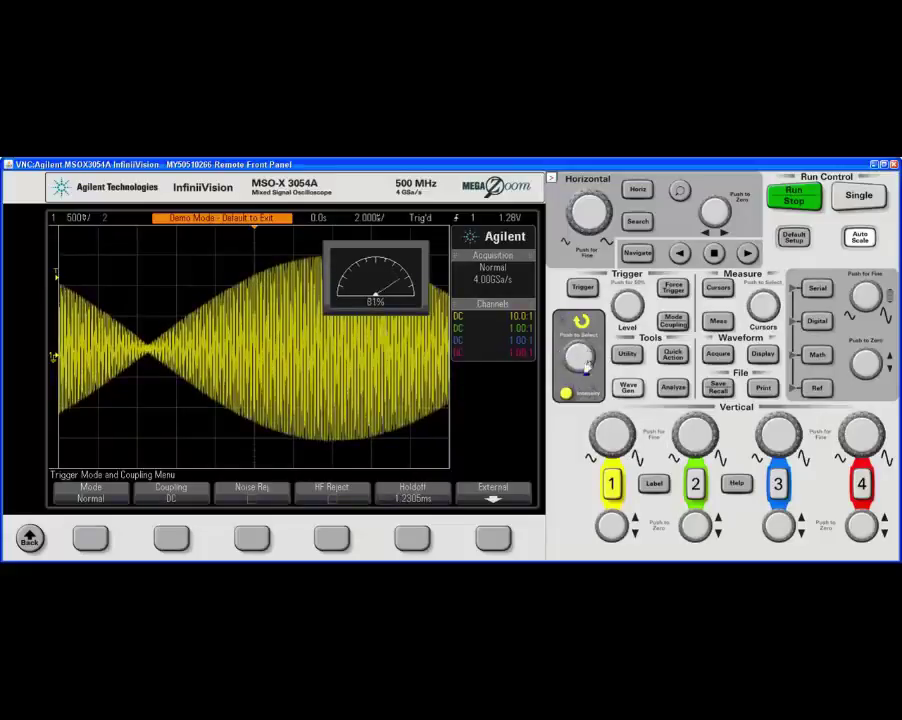
pyautogui.scroll(10, 588, 363)
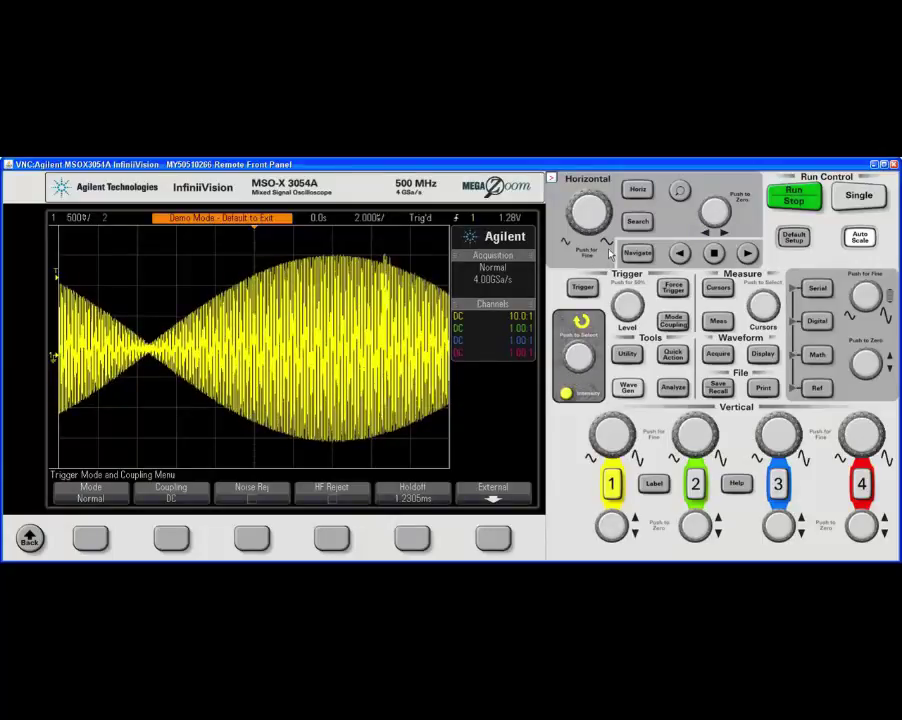
# Step: Examine the waveform at 50 ns and 5 µs per division and return the time base to 2 µs per division
pyautogui.scroll(4, 606, 251)
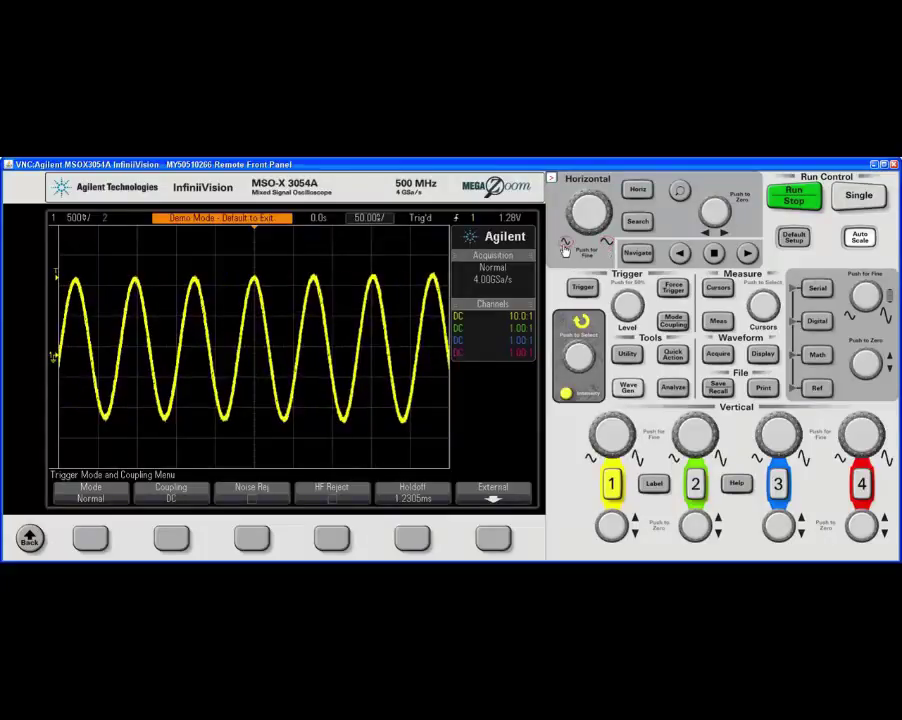
pyautogui.scroll(-6, 606, 251)
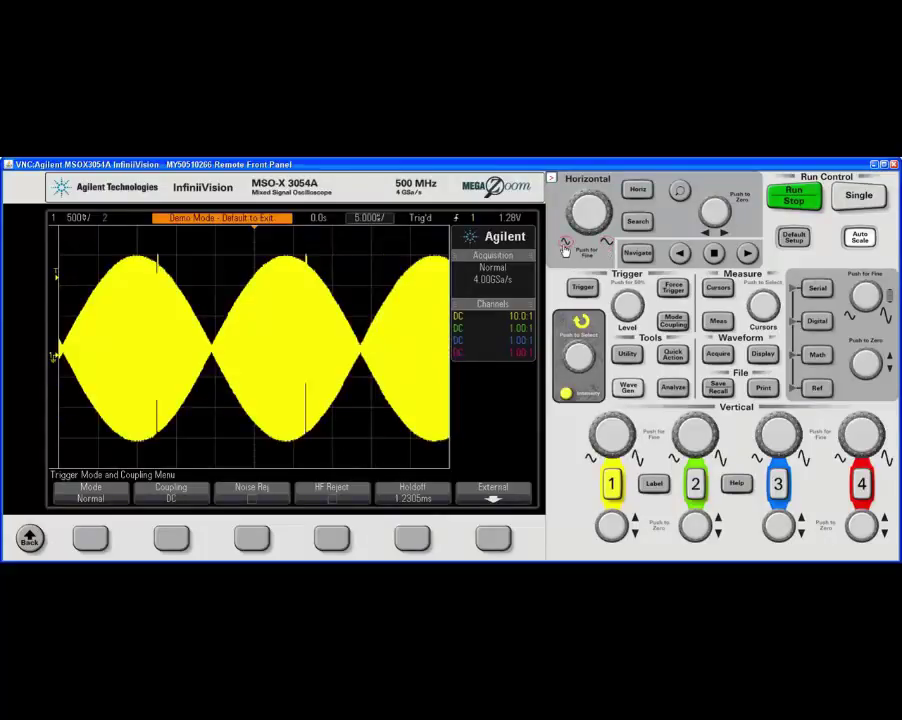
pyautogui.scroll(1, 606, 250)
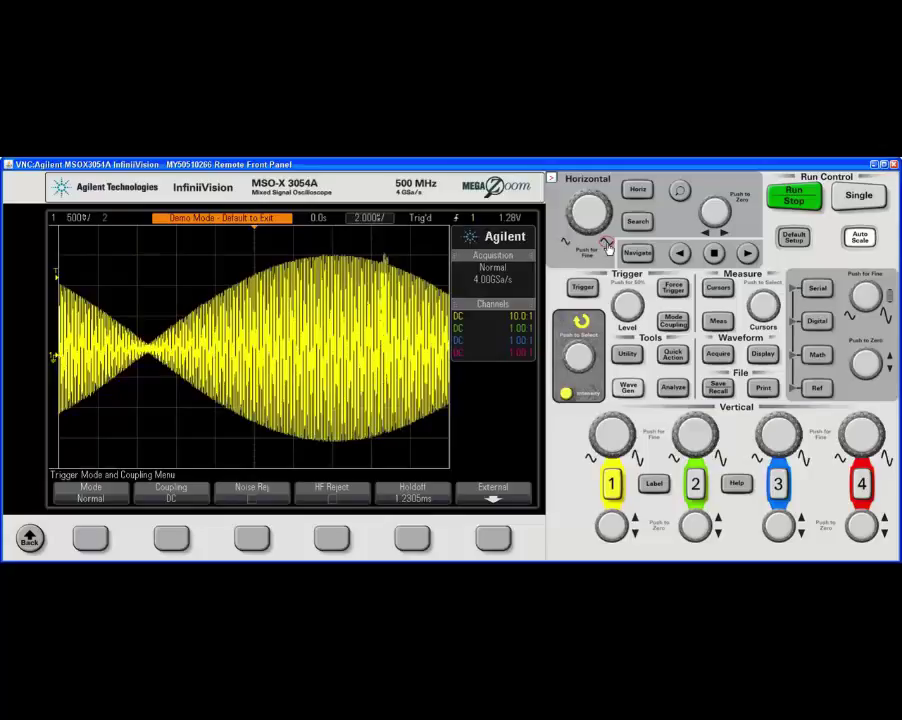
# Step: Shift the waveform horizontally by adjusting the delay to 3.3 µs so one modulation envelope spans the display
pyautogui.click(706, 236)
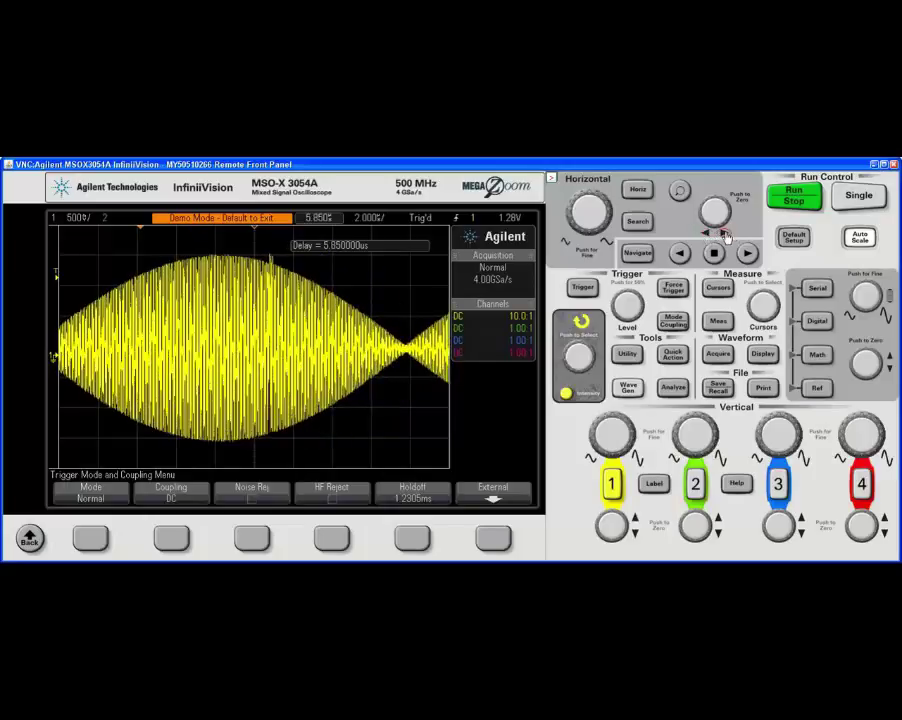
pyautogui.click(727, 237)
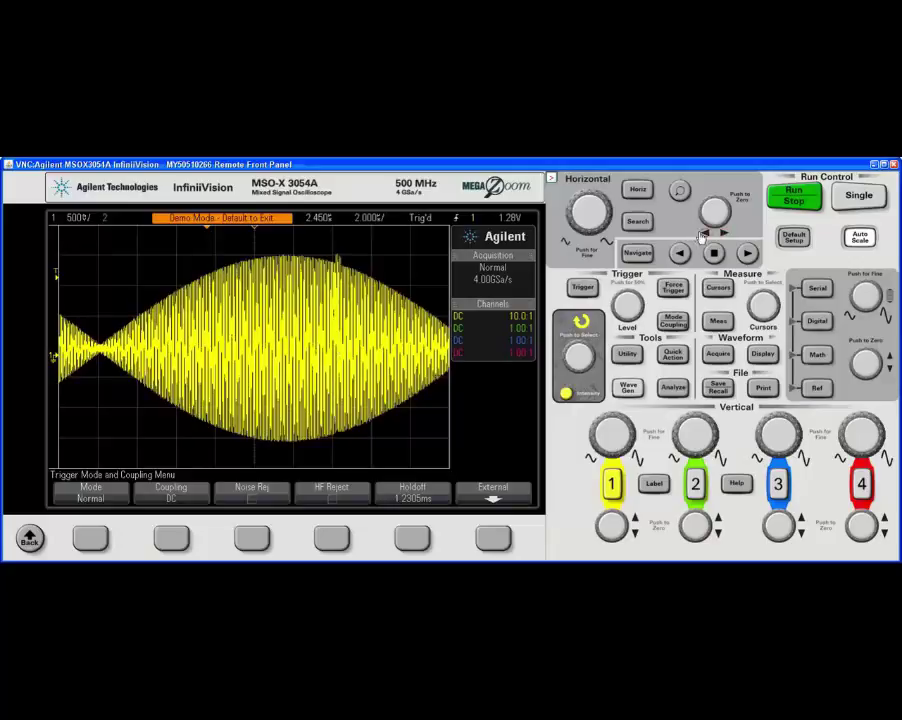
pyautogui.click(704, 236)
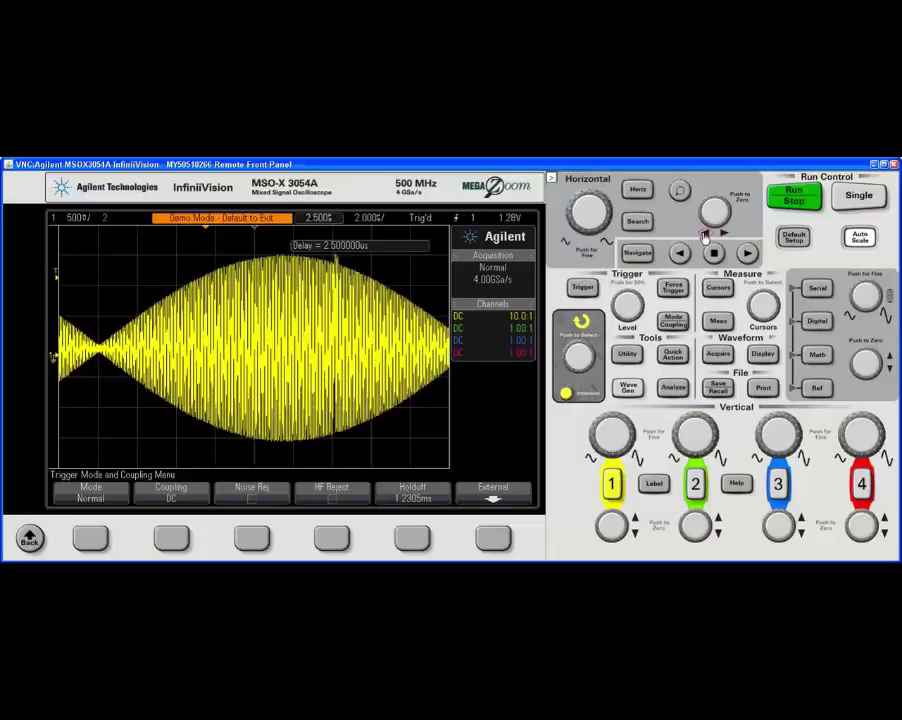
pyautogui.click(704, 237)
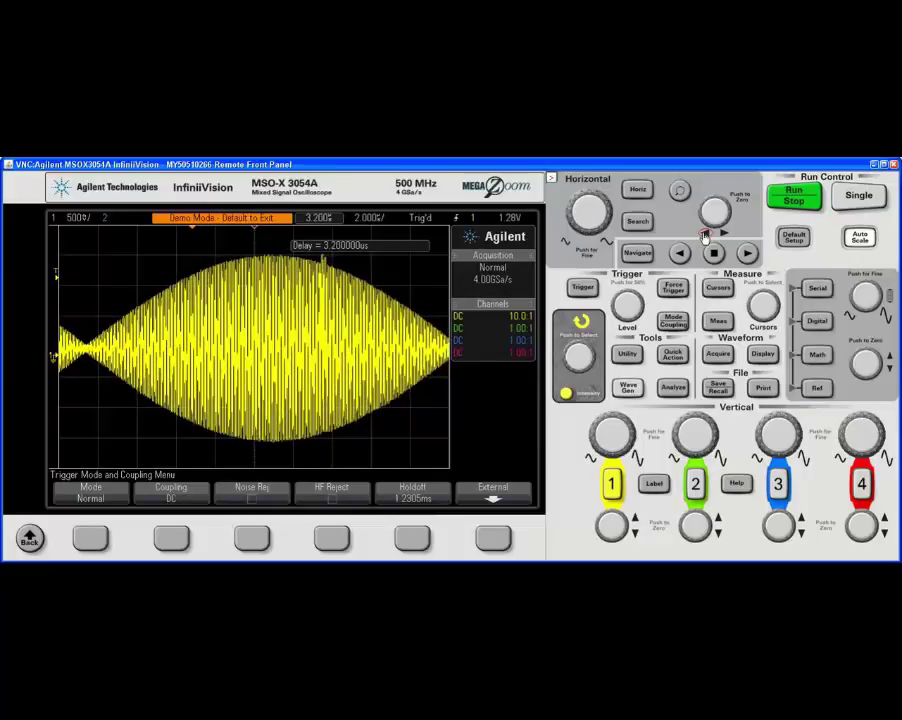
pyautogui.click(705, 236)
pyautogui.click(705, 236)
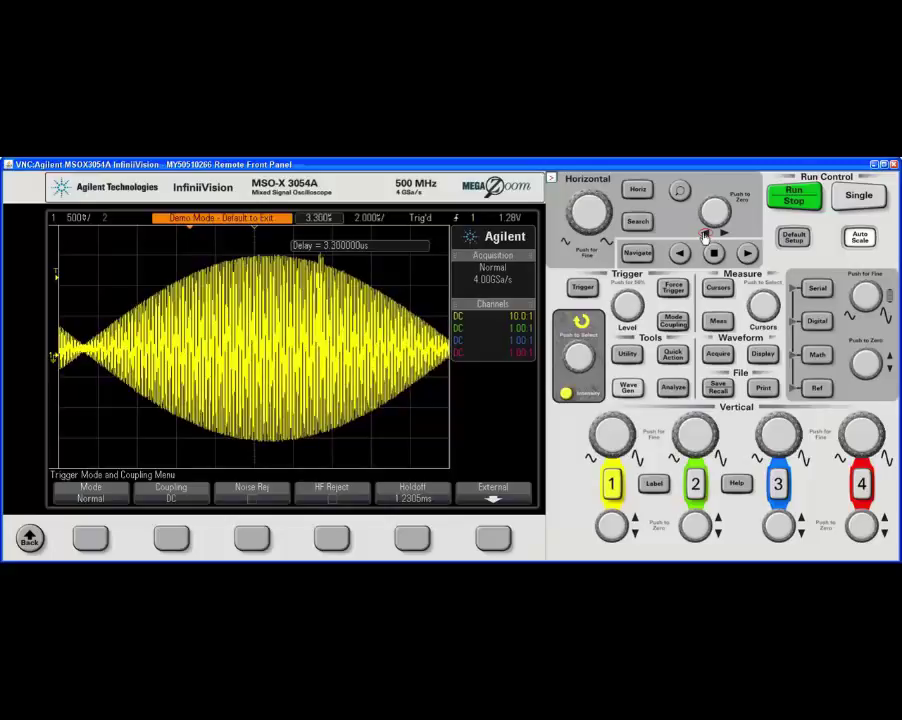
# Step: Fine-tune the horizontal delay to 3.8 µs to center the modulation envelope on the display
pyautogui.click(705, 236)
pyautogui.scroll(5, 704, 236)
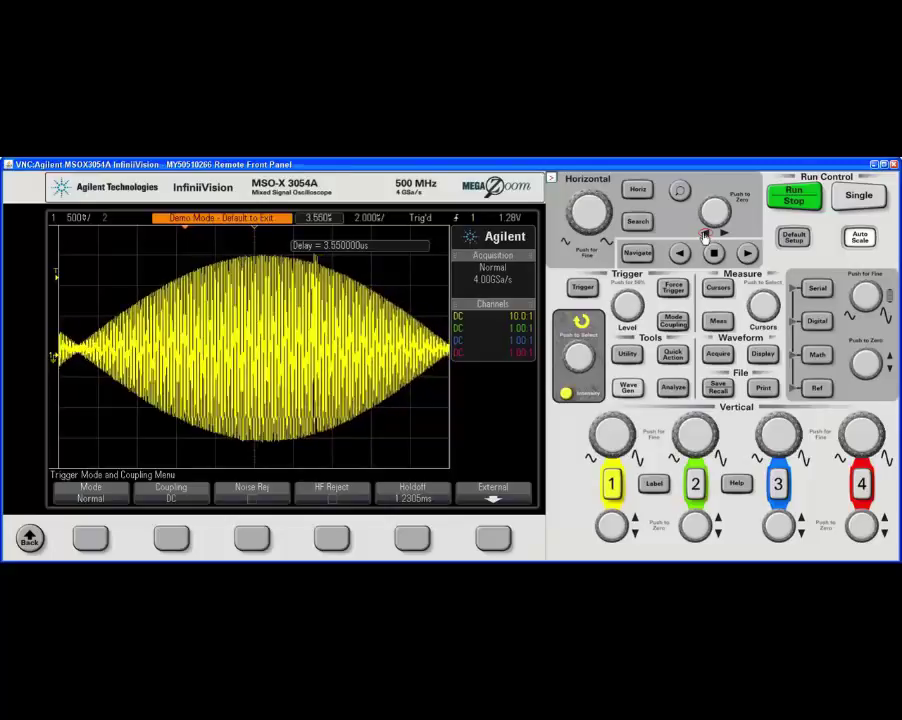
pyautogui.scroll(2, 704, 236)
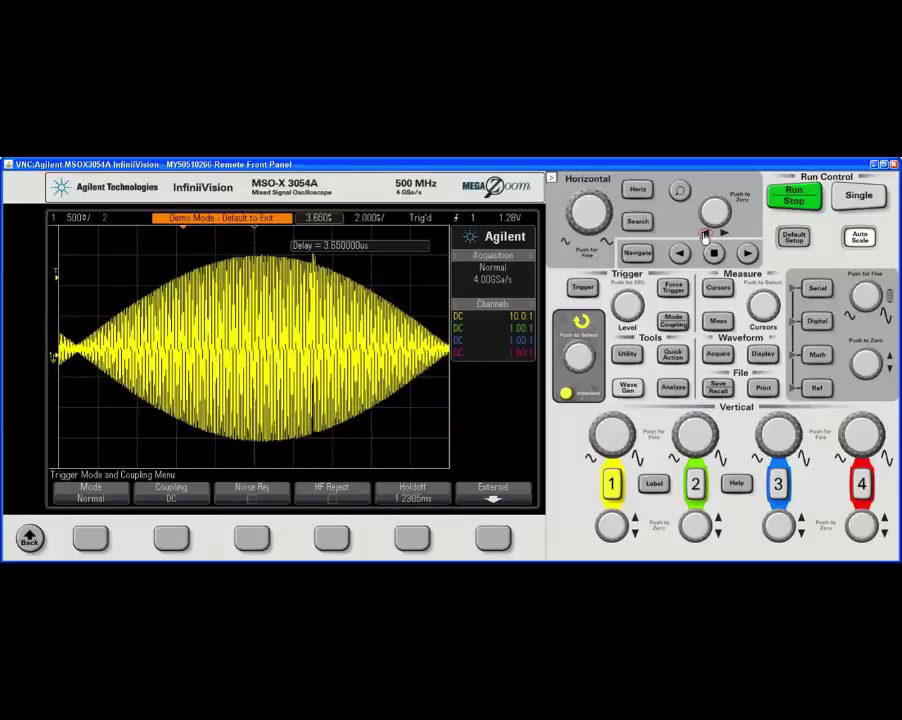
pyautogui.scroll(-1, 704, 236)
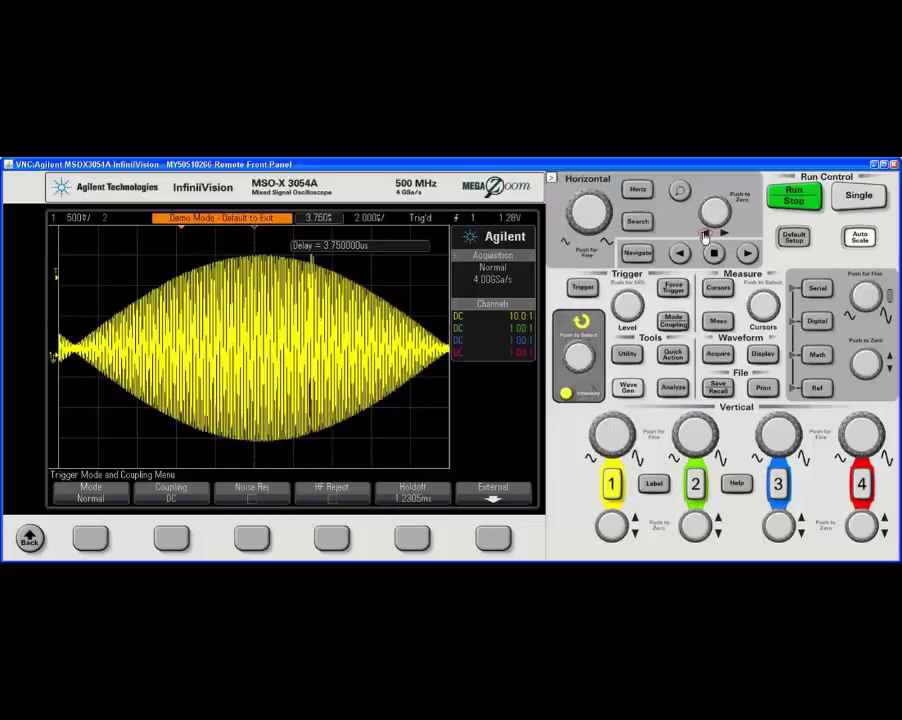
pyautogui.scroll(1, 704, 236)
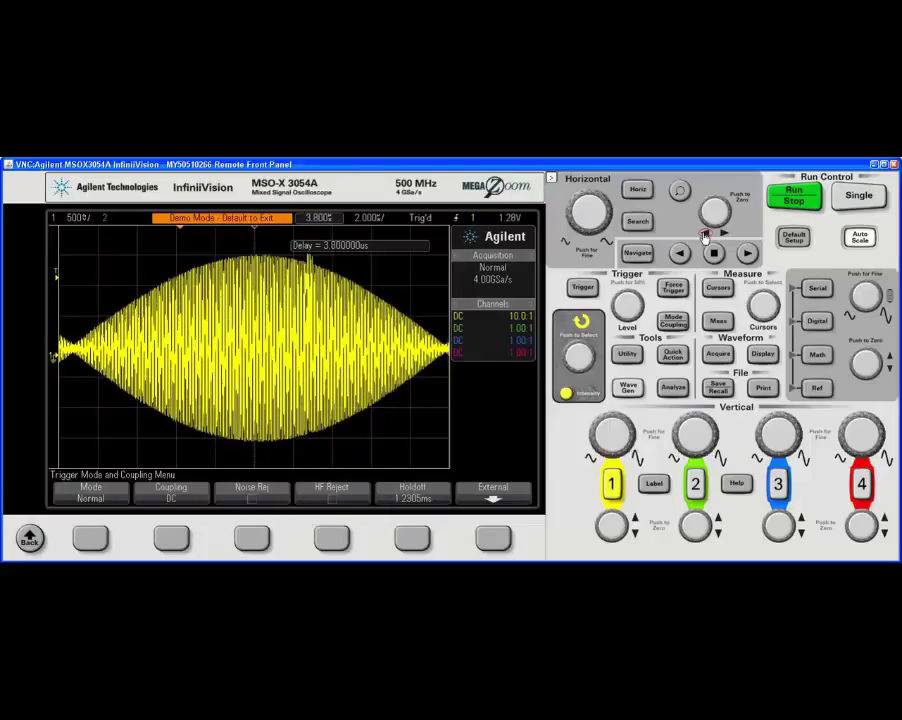
# Step: Switch the amplitude modulated sine wave training signal's output back on and capture a single acquisition of it
pyautogui.click(626, 389)
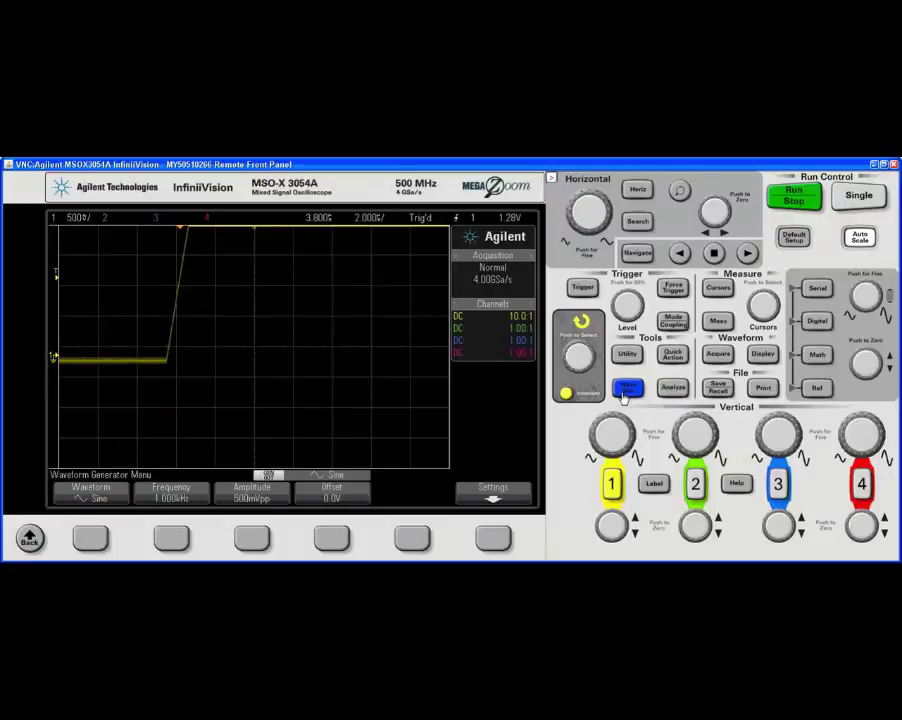
pyautogui.click(736, 485)
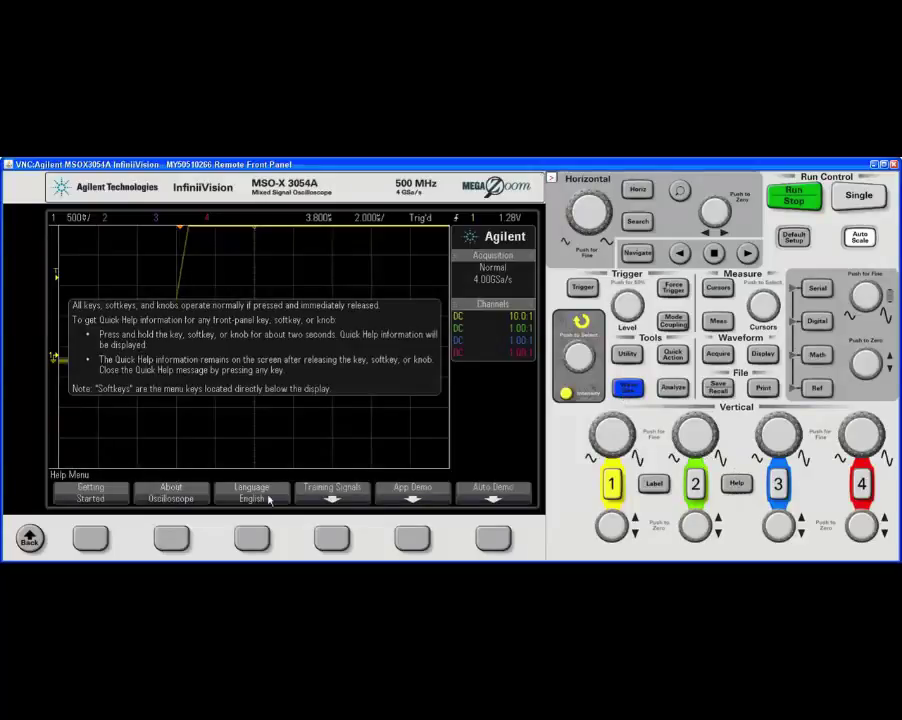
pyautogui.click(332, 538)
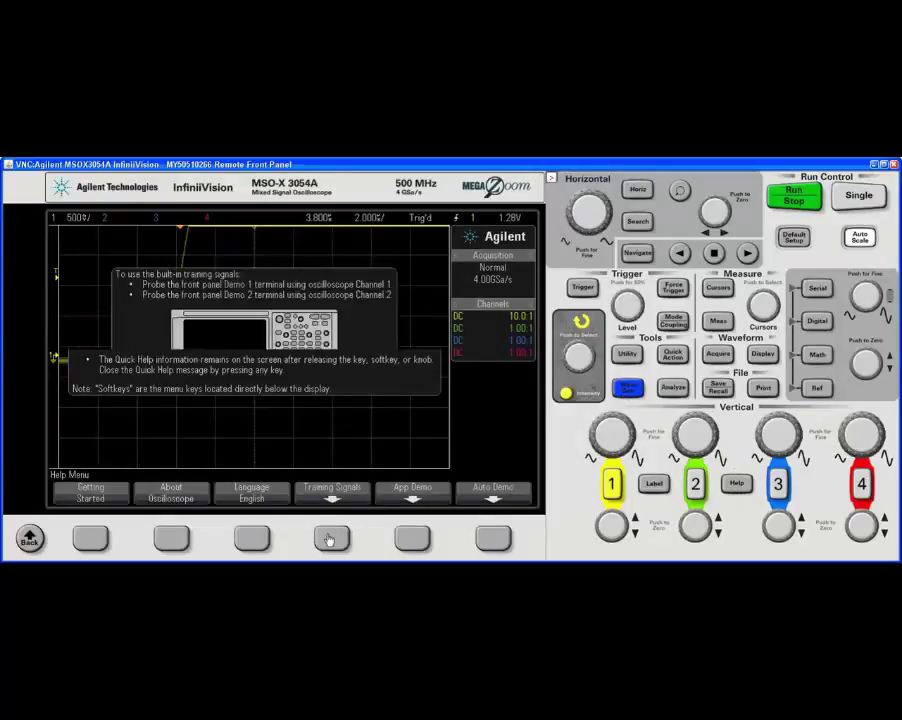
pyautogui.click(91, 540)
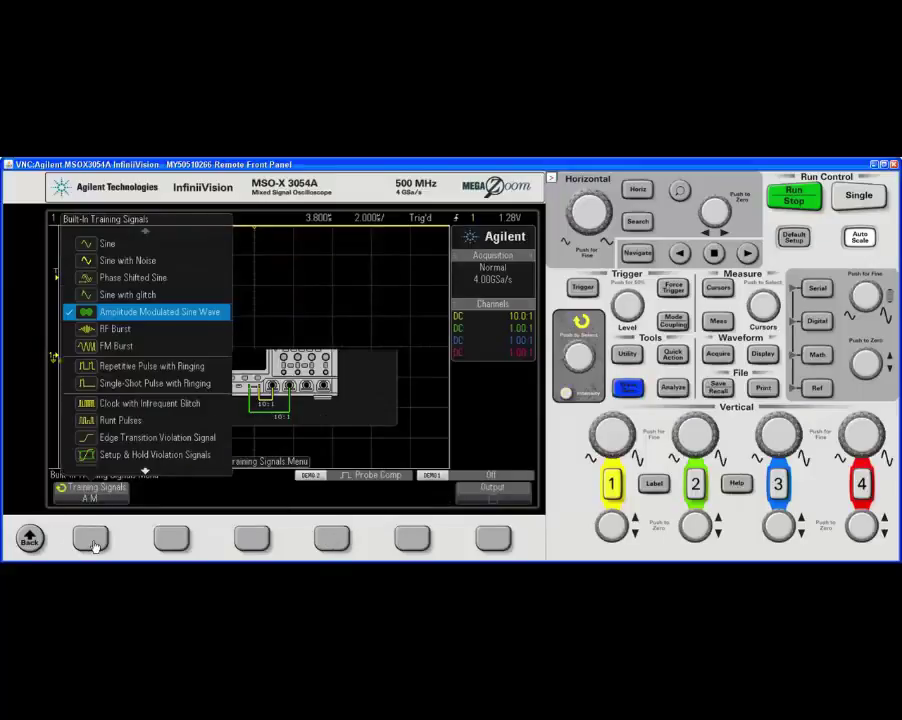
pyautogui.click(490, 497)
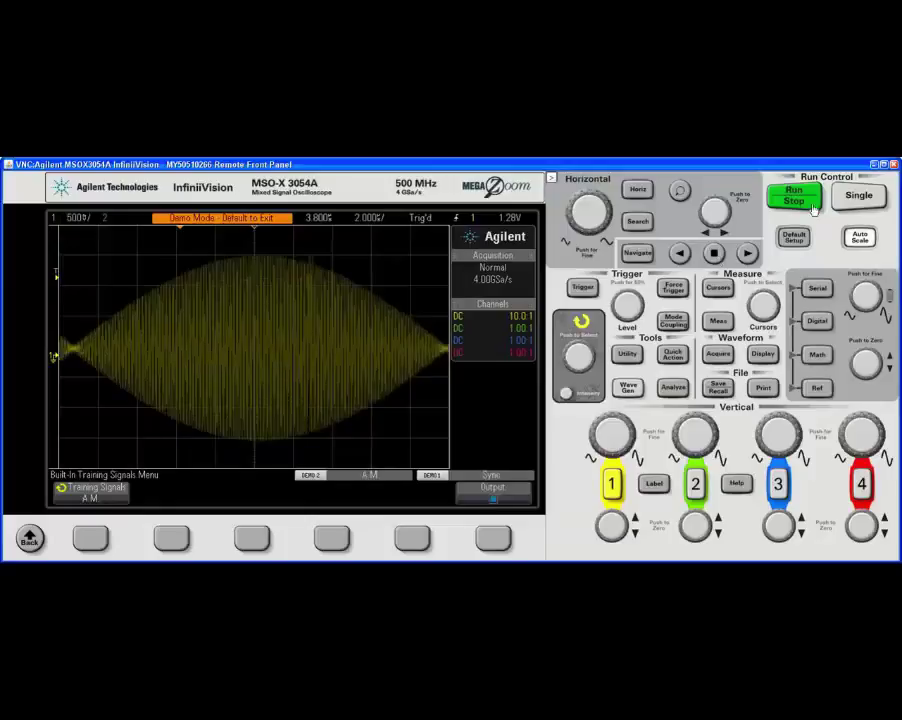
pyautogui.click(858, 196)
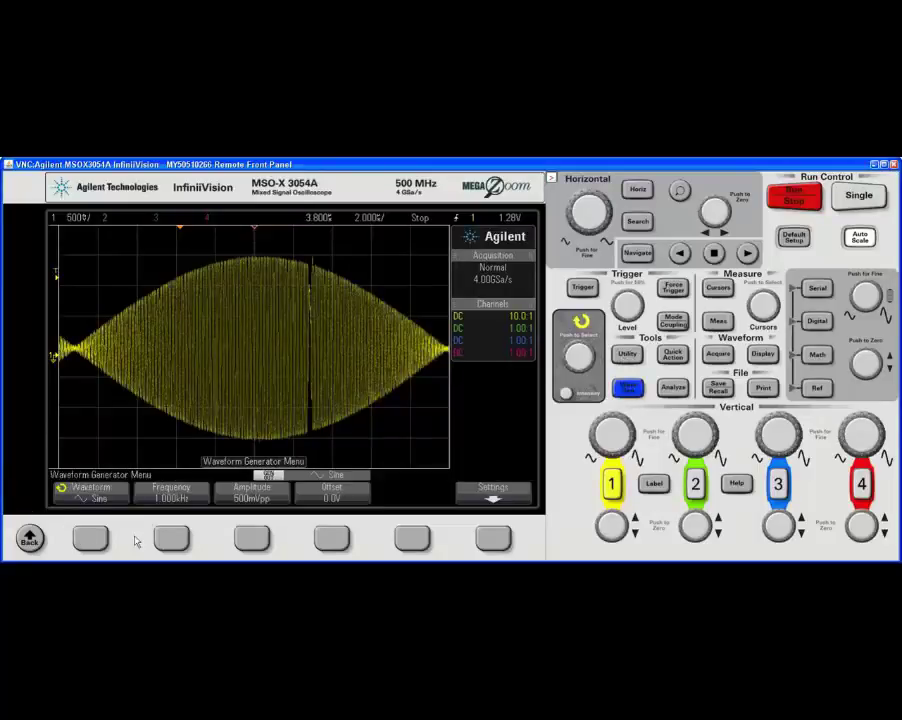
# Step: Set the waveform generator's waveform to Arbitrary and store the captured channel 1 trace as the arbitrary waveform
pyautogui.click(491, 539)
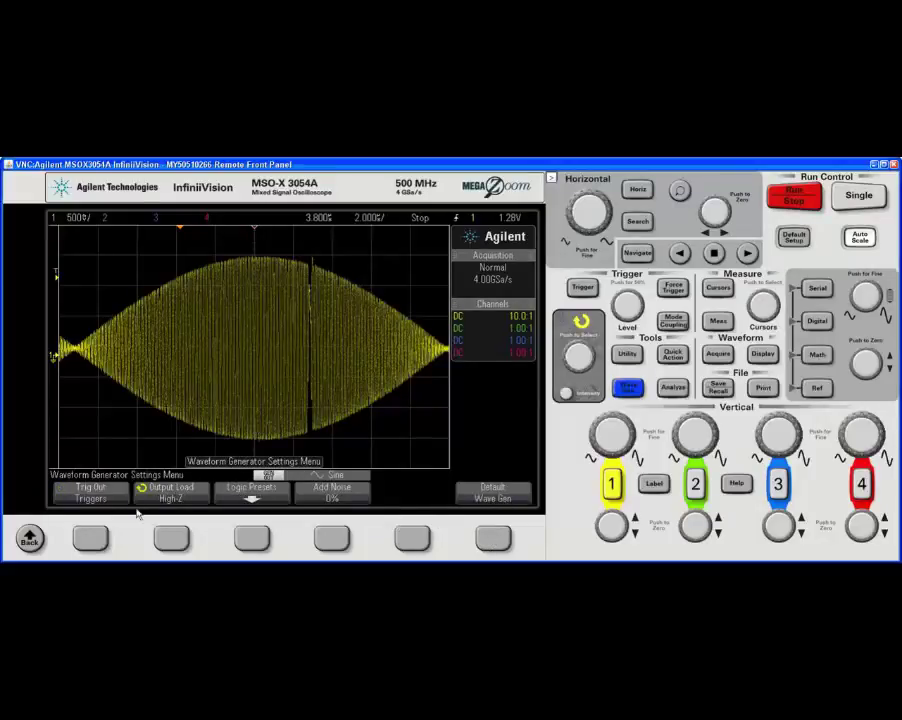
pyautogui.click(30, 537)
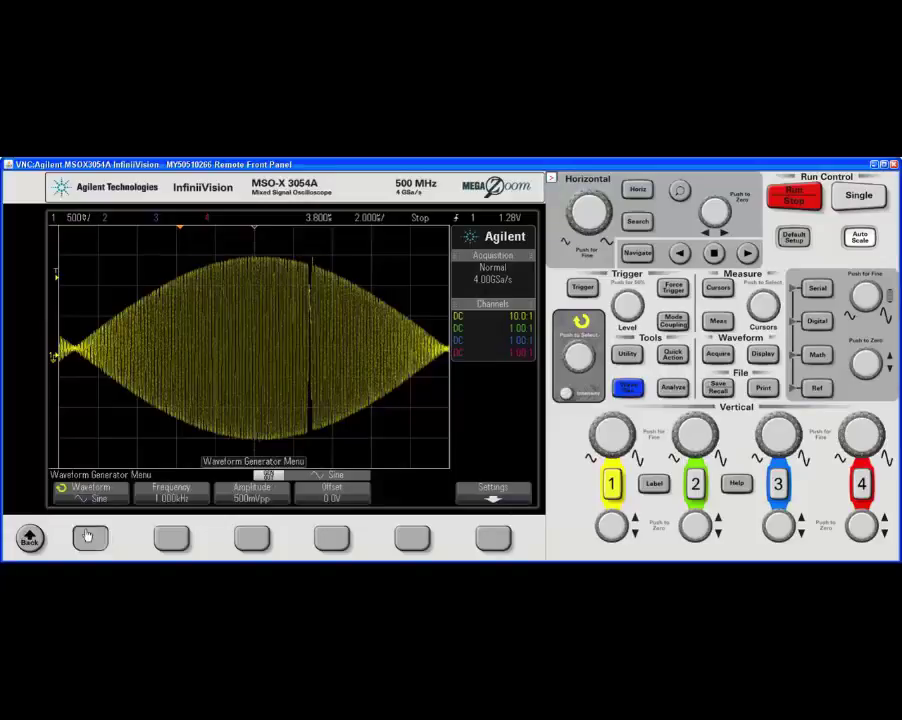
pyautogui.click(89, 538)
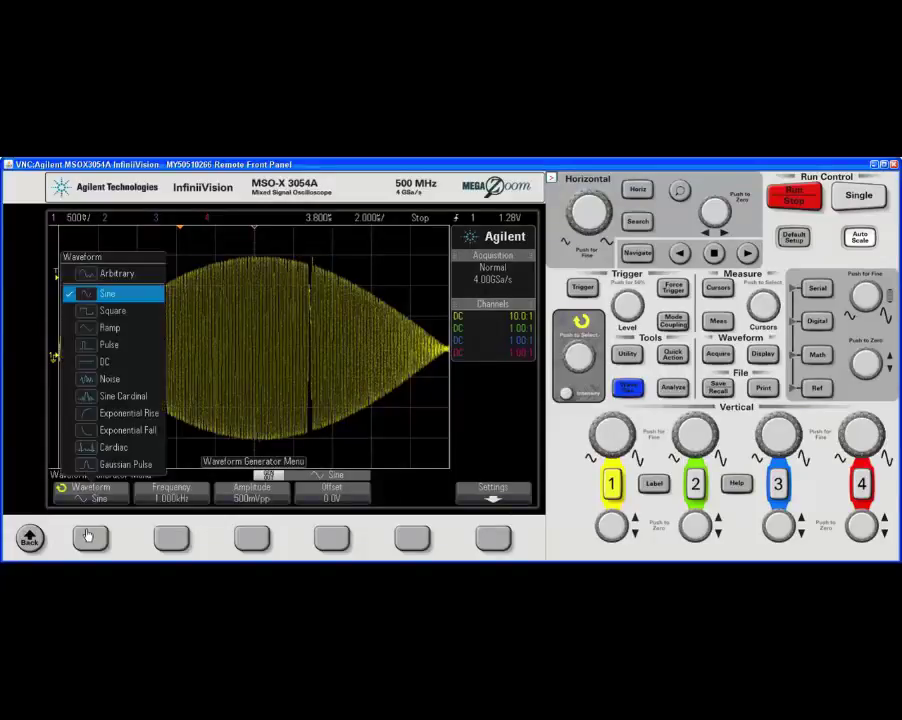
pyautogui.click(572, 347)
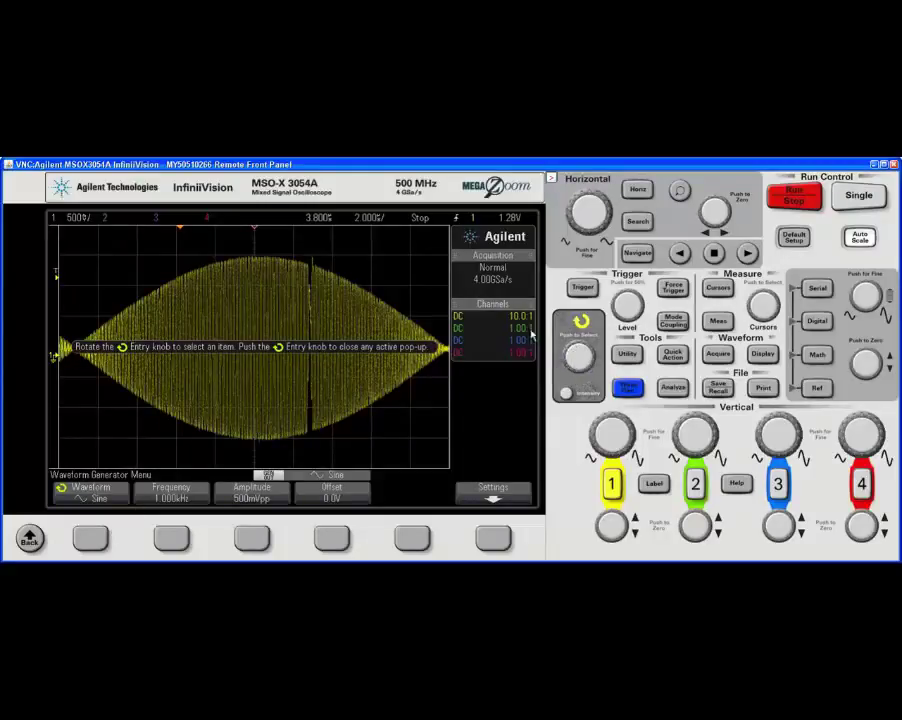
pyautogui.scroll(-2, 590, 365)
pyautogui.scroll(-5, 592, 368)
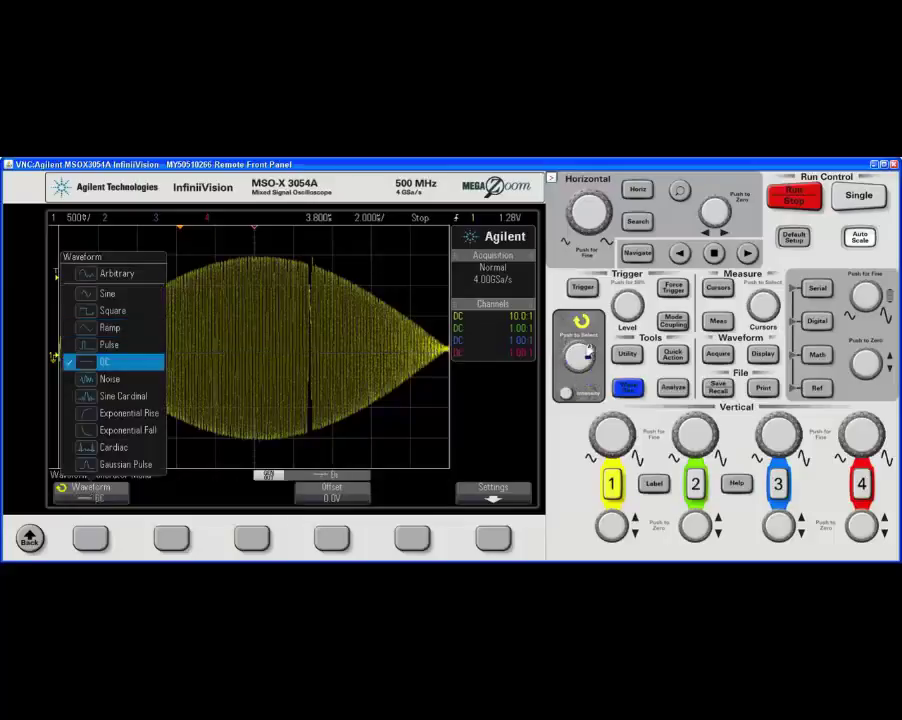
pyautogui.scroll(8, 575, 366)
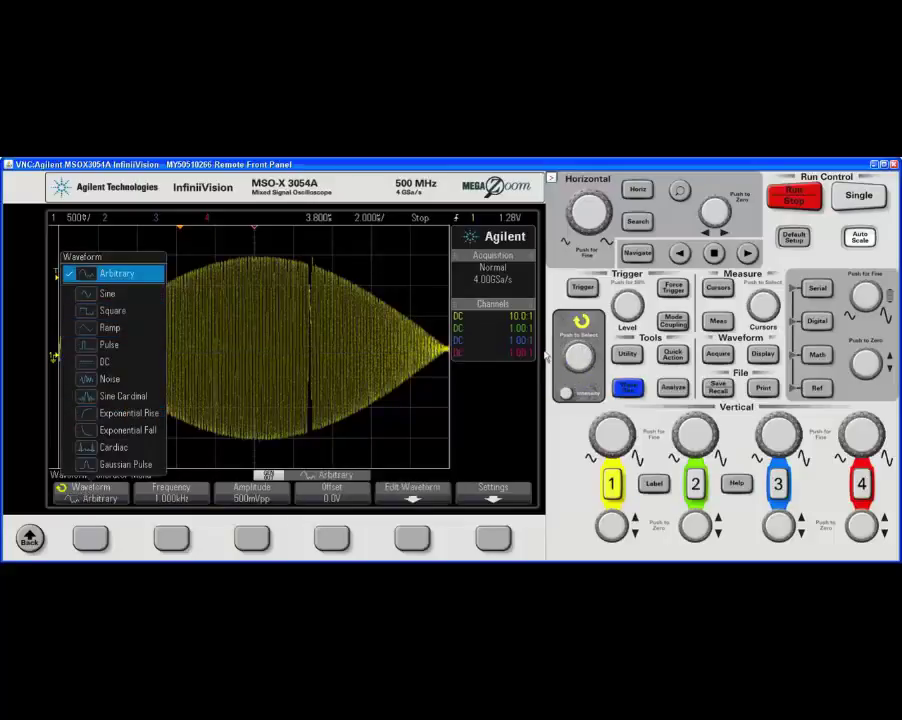
pyautogui.click(412, 538)
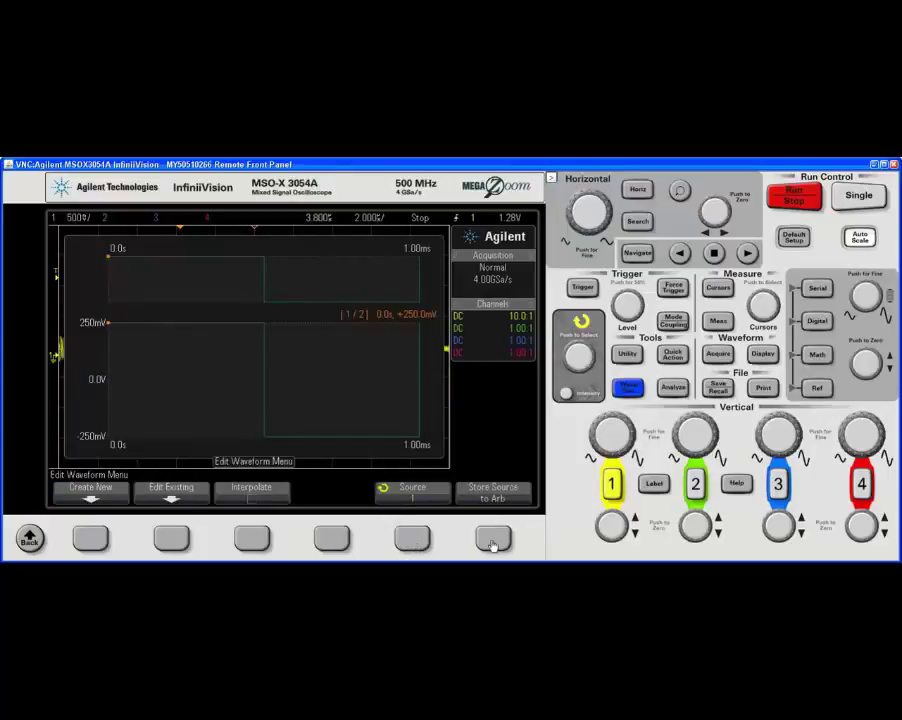
pyautogui.click(492, 539)
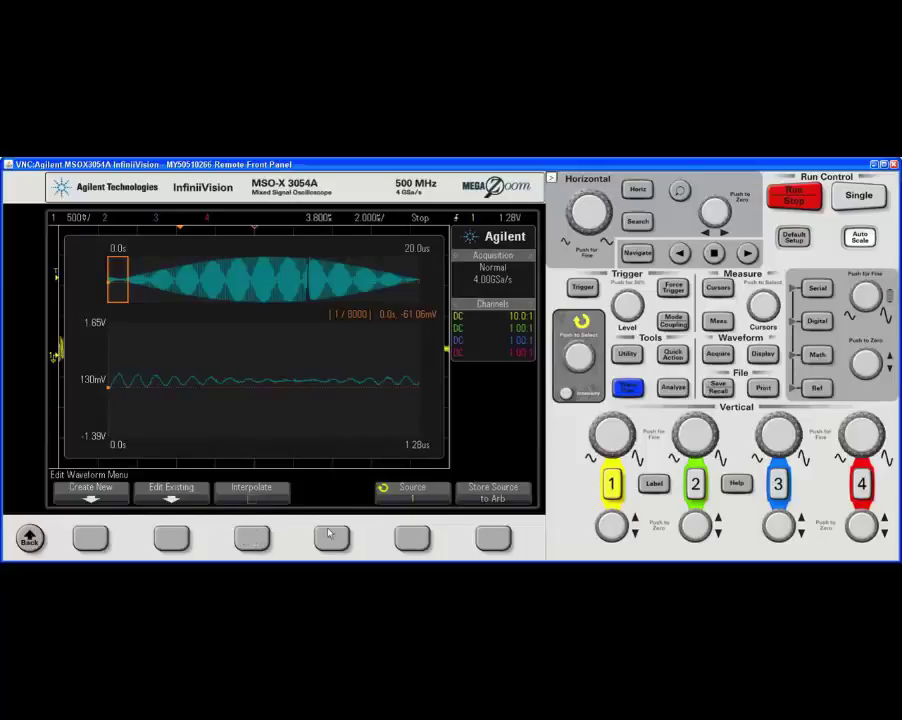
# Step: Display channel 4 instead of channel 1 and restart continuous acquisition
pyautogui.click(616, 490)
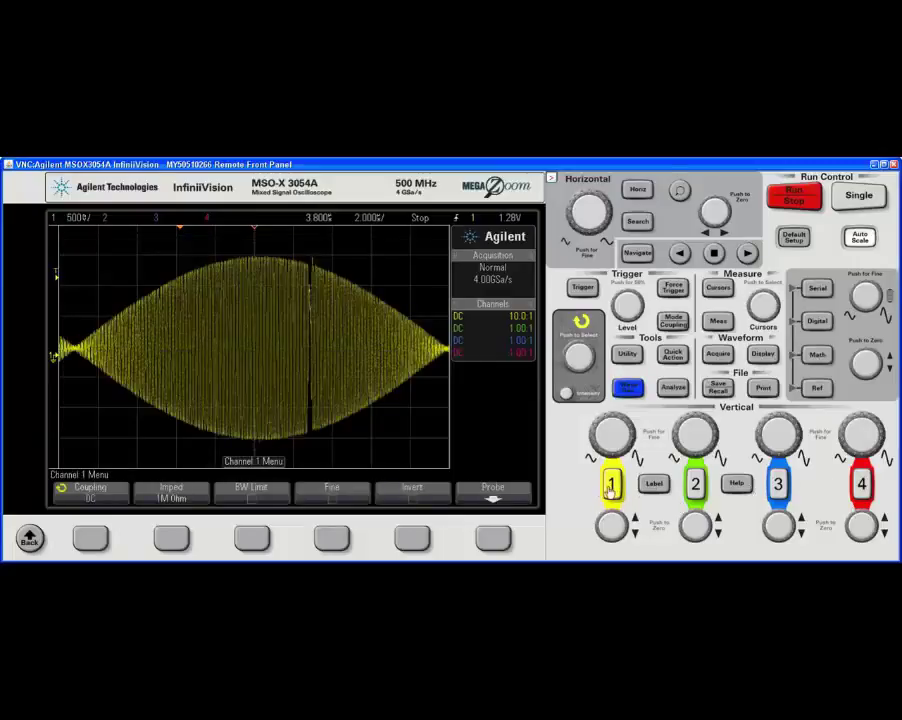
pyautogui.click(611, 483)
pyautogui.click(861, 486)
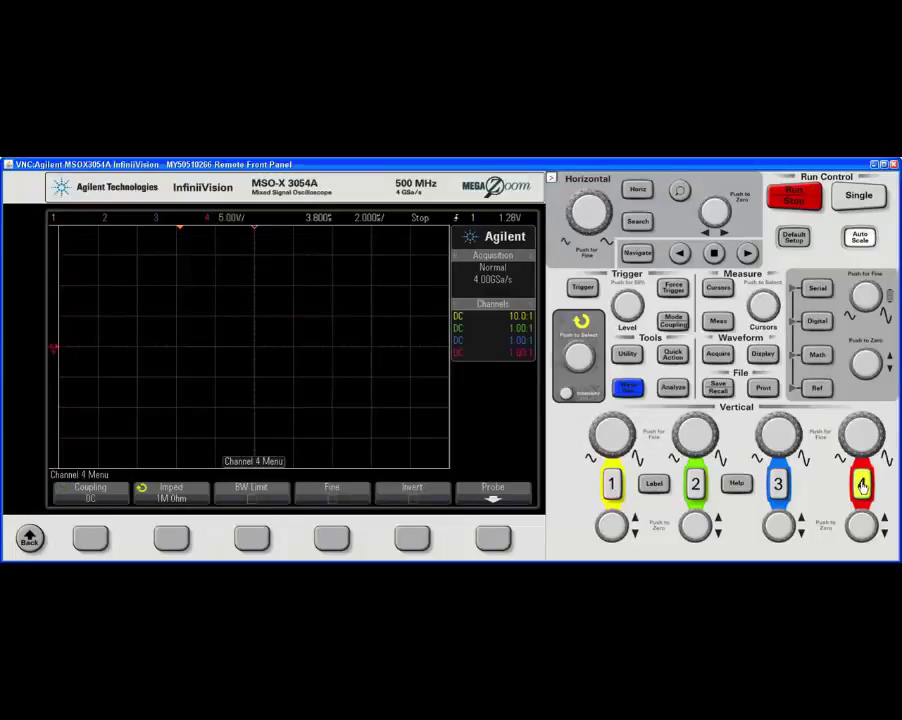
pyautogui.click(799, 197)
# Step: Set the edge trigger's source to channel 4
pyautogui.click(578, 290)
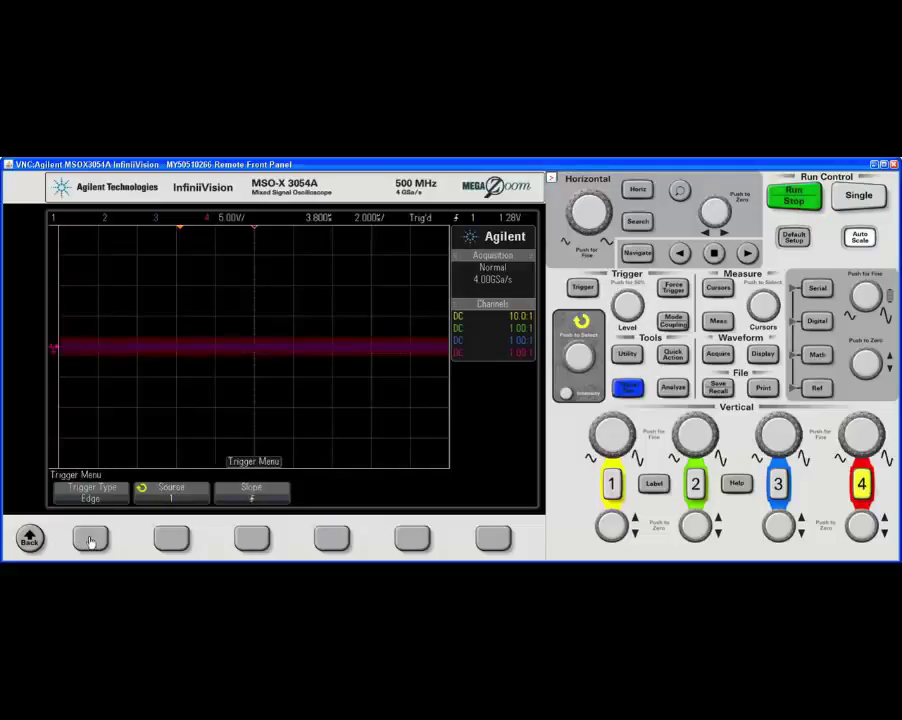
pyautogui.click(166, 540)
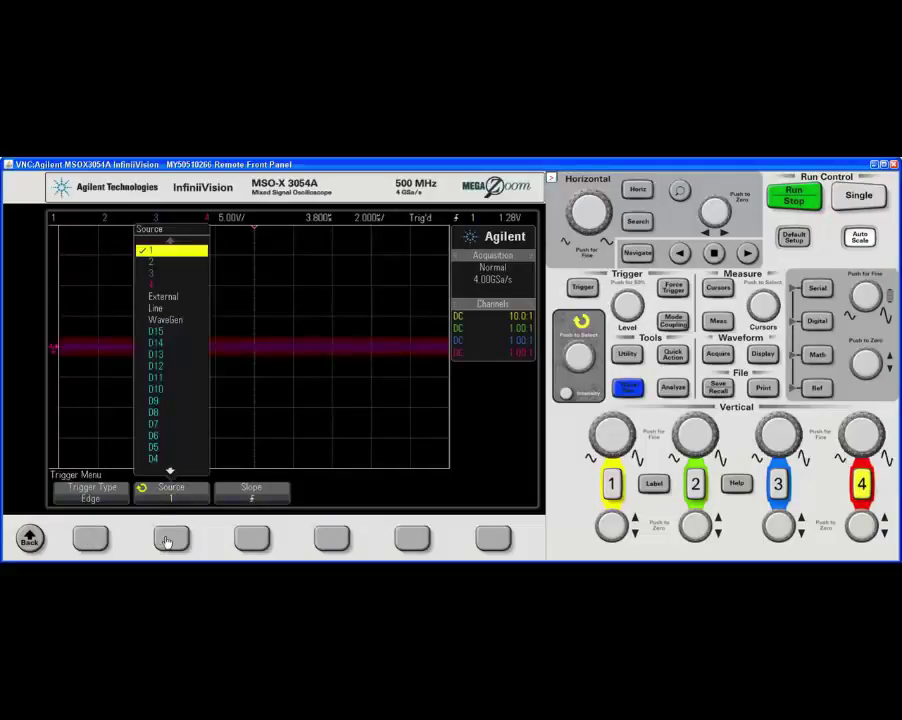
pyautogui.click(166, 540)
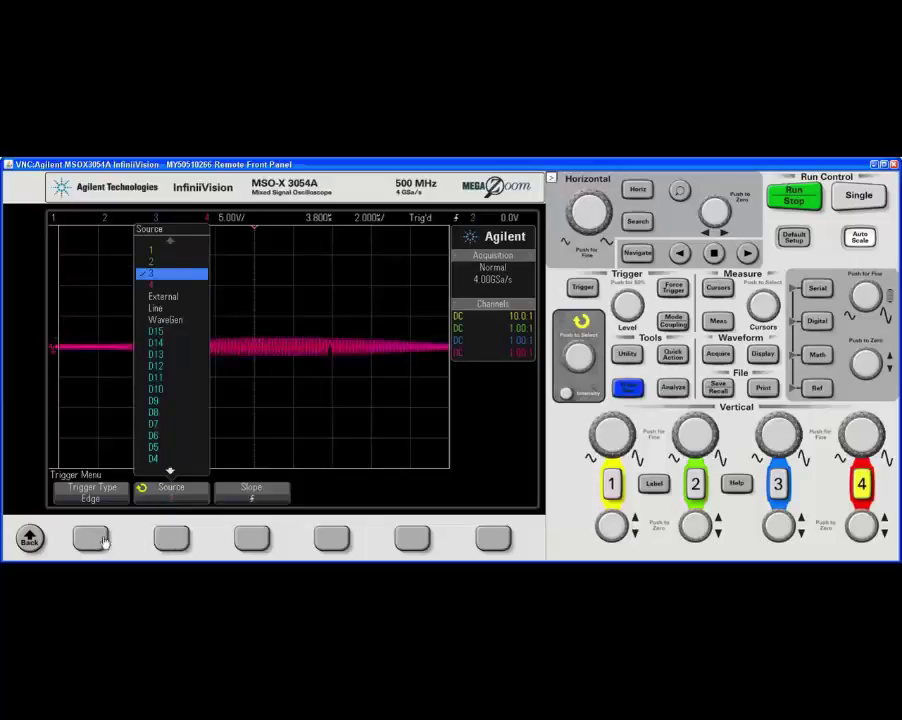
pyautogui.click(163, 540)
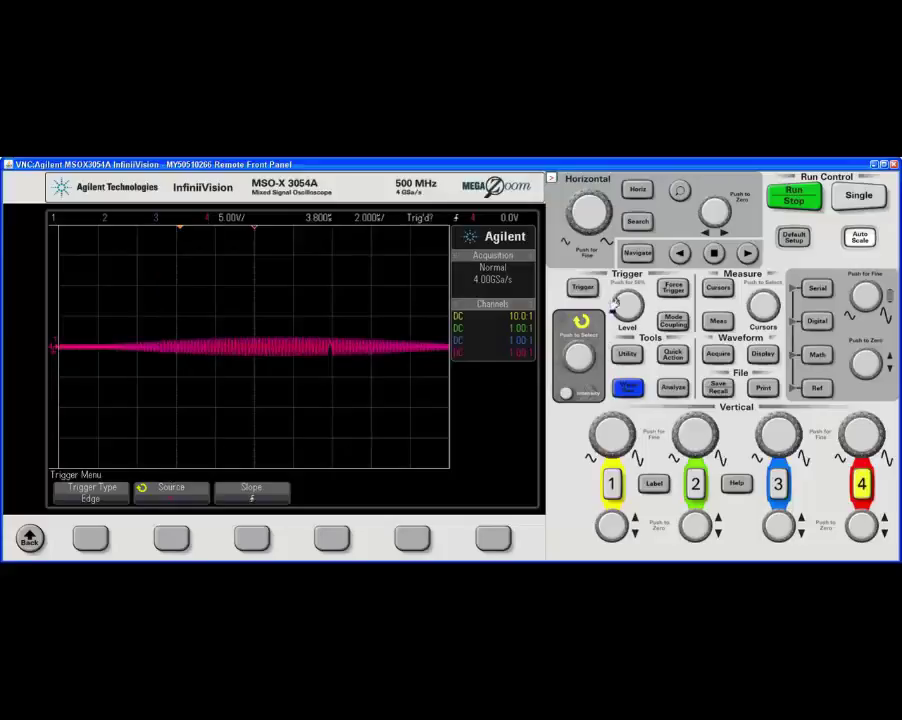
# Step: Set the trigger mode to Auto and channel 4's vertical scale to 500 mV per division
pyautogui.click(676, 326)
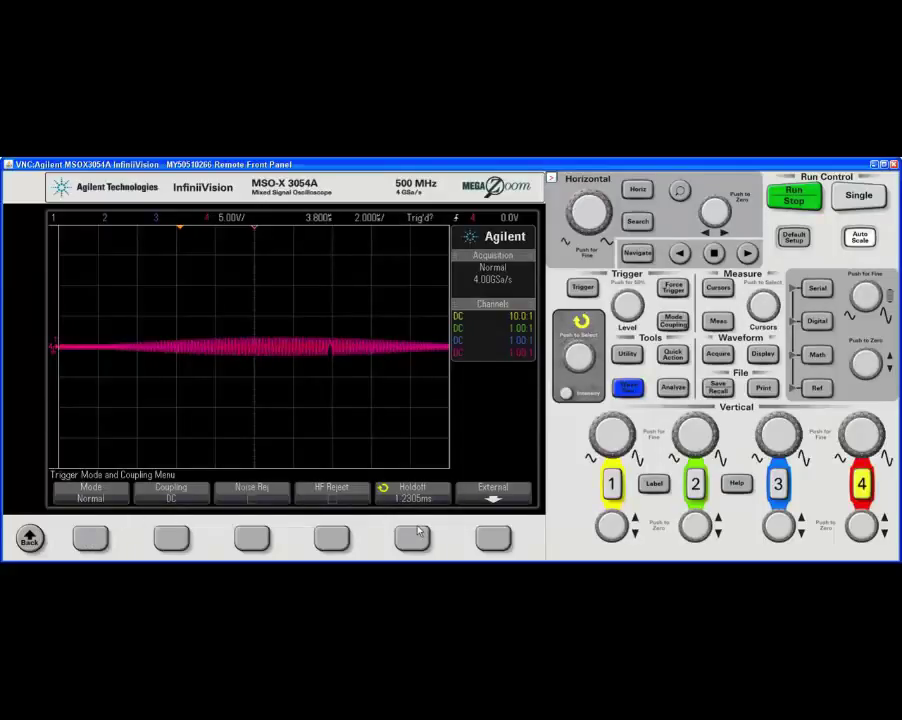
pyautogui.click(86, 539)
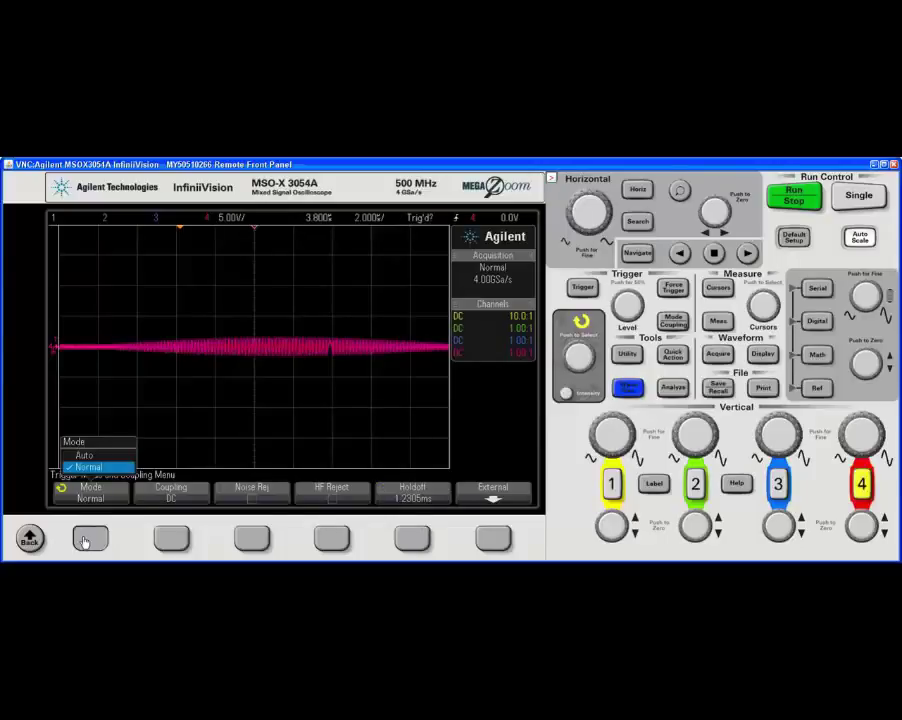
pyautogui.click(86, 539)
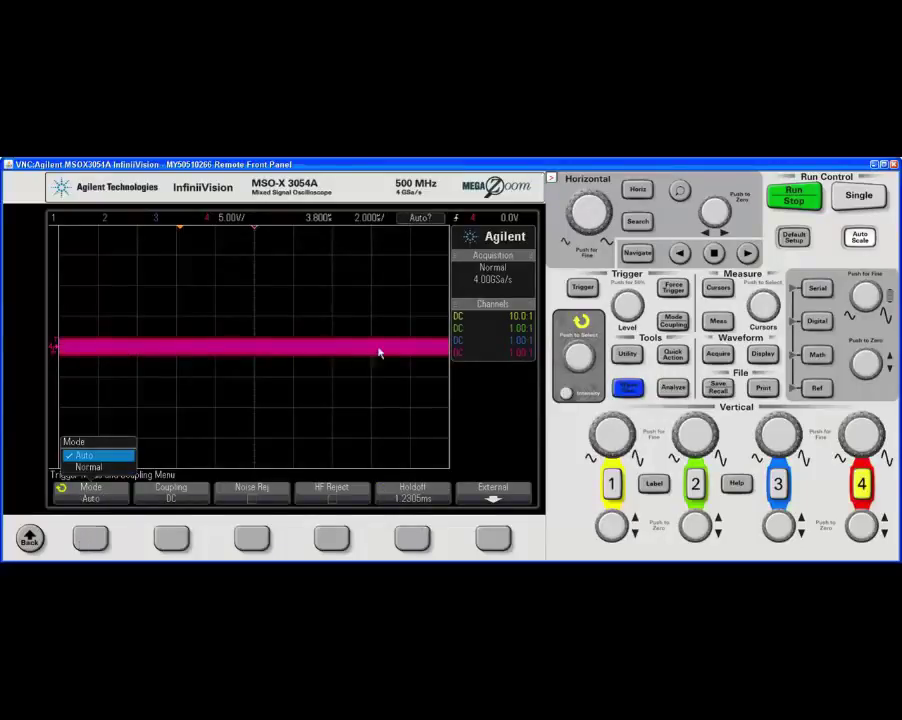
pyautogui.click(886, 459)
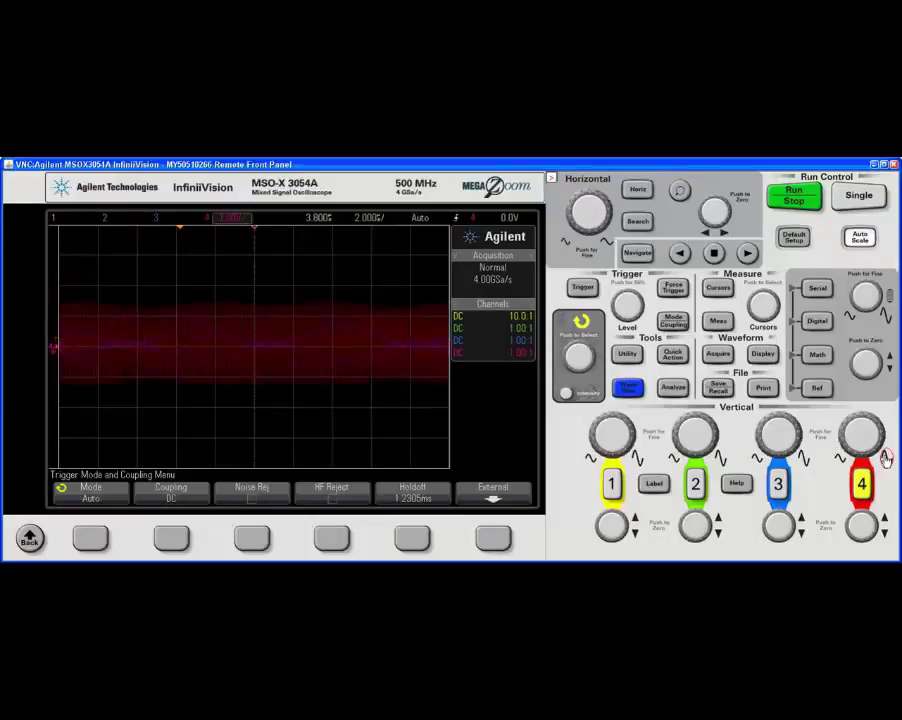
pyautogui.click(884, 458)
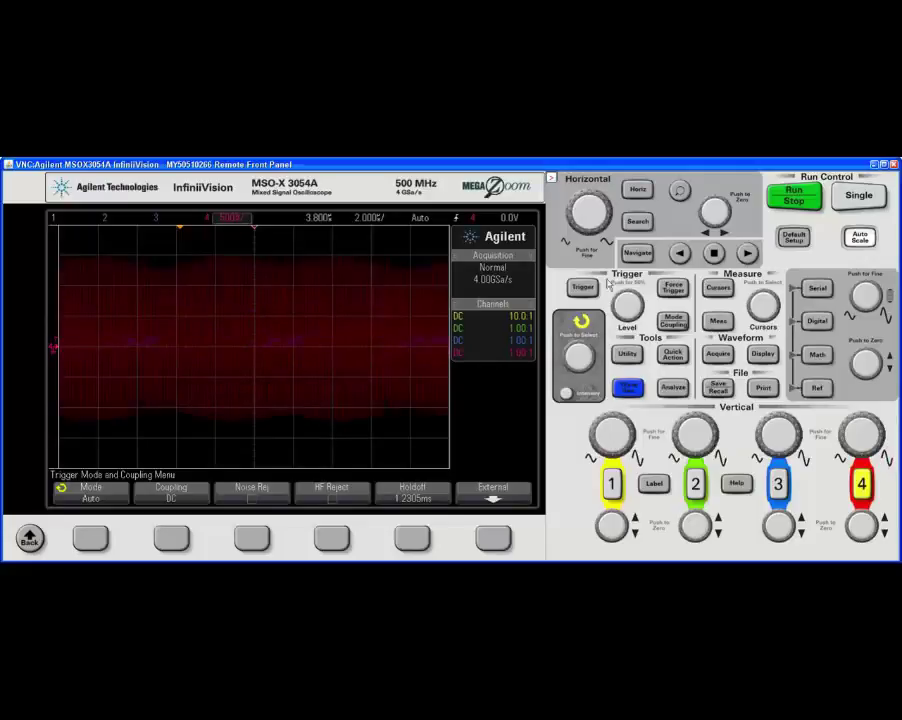
pyautogui.click(583, 287)
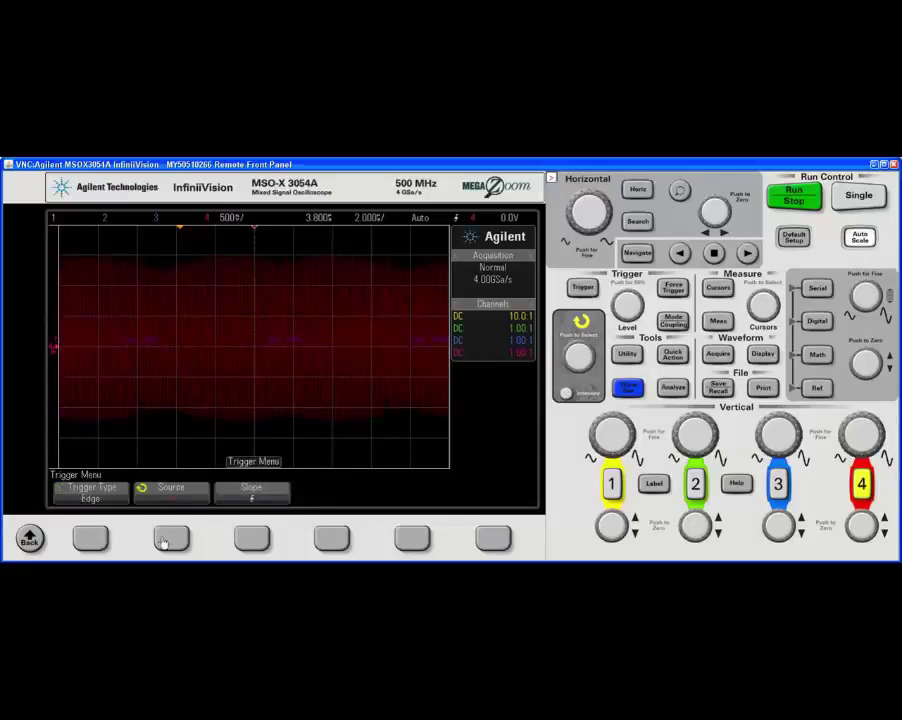
pyautogui.click(685, 322)
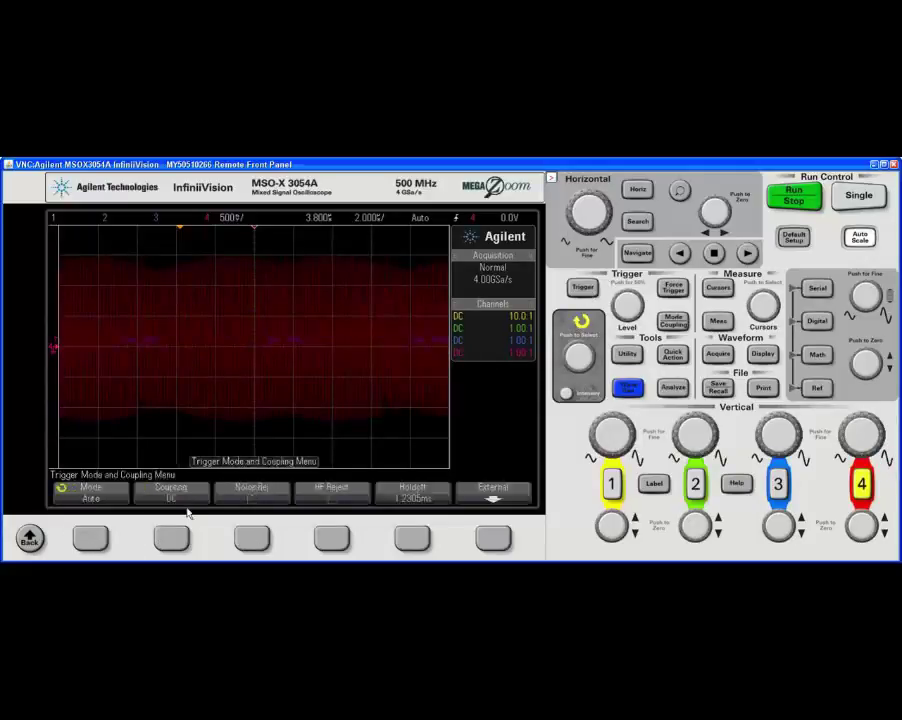
pyautogui.click(629, 389)
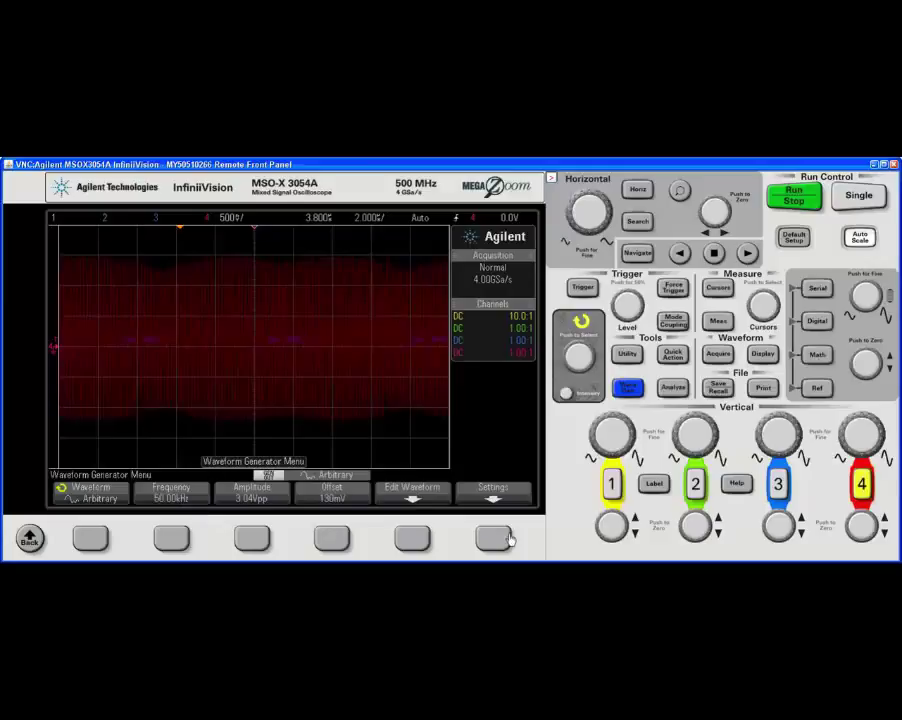
pyautogui.click(675, 322)
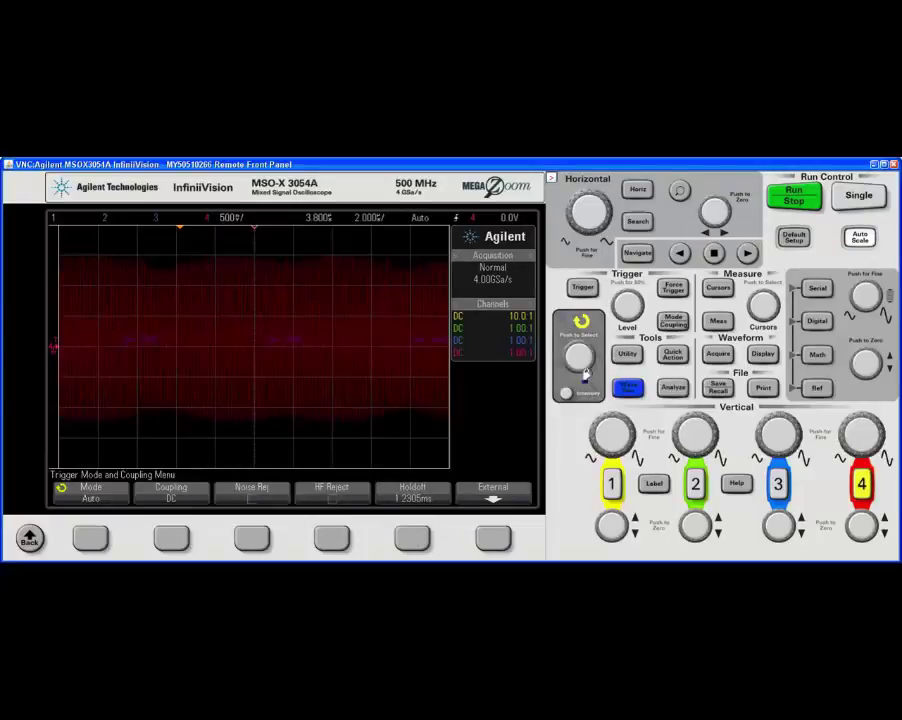
pyautogui.click(574, 352)
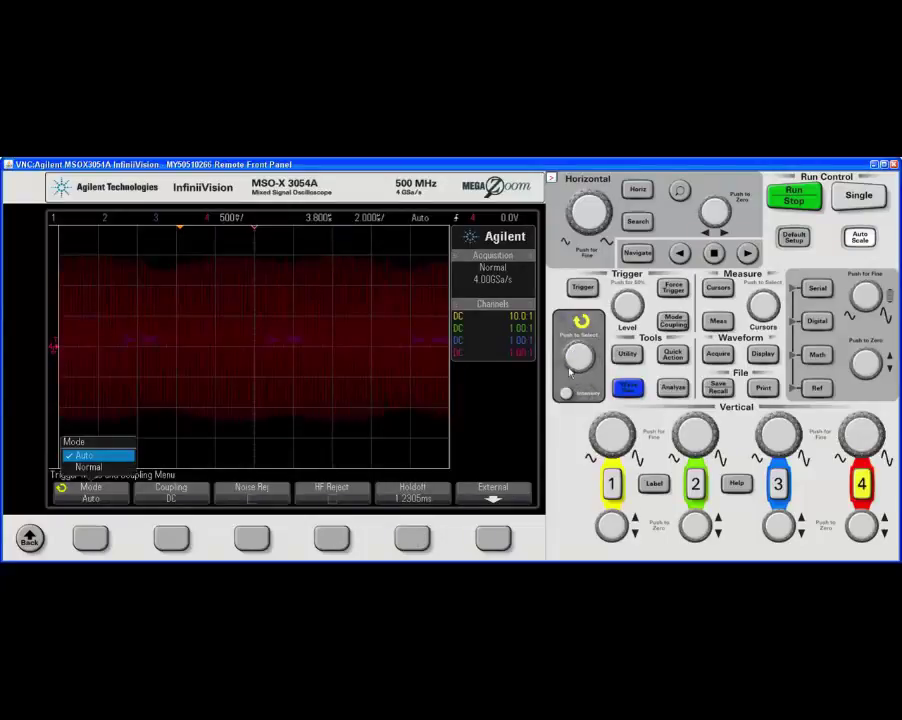
pyautogui.click(587, 287)
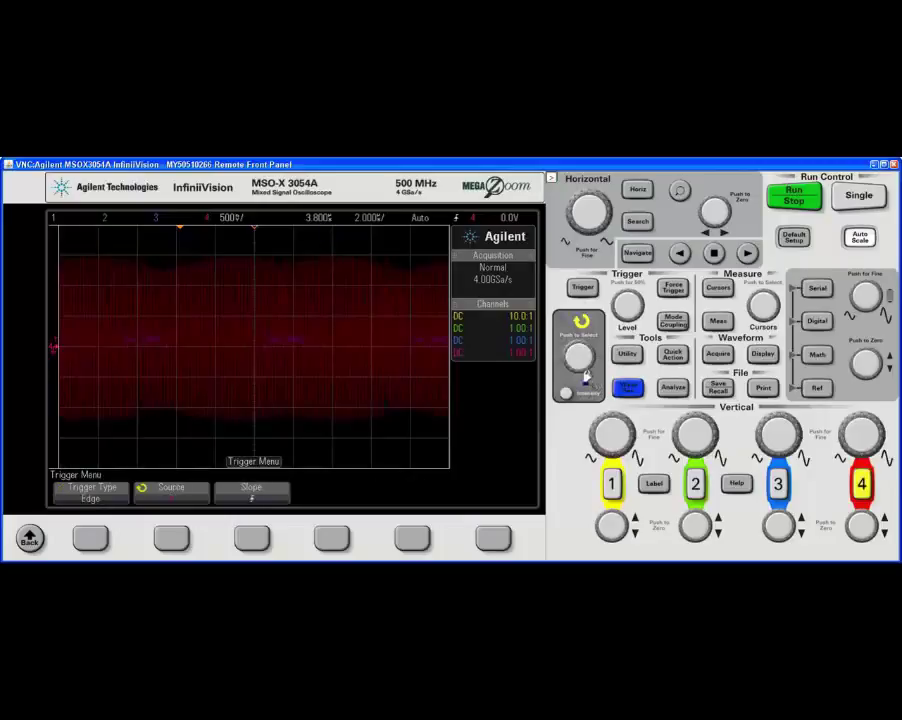
pyautogui.click(586, 376)
pyautogui.scroll(3, 580, 376)
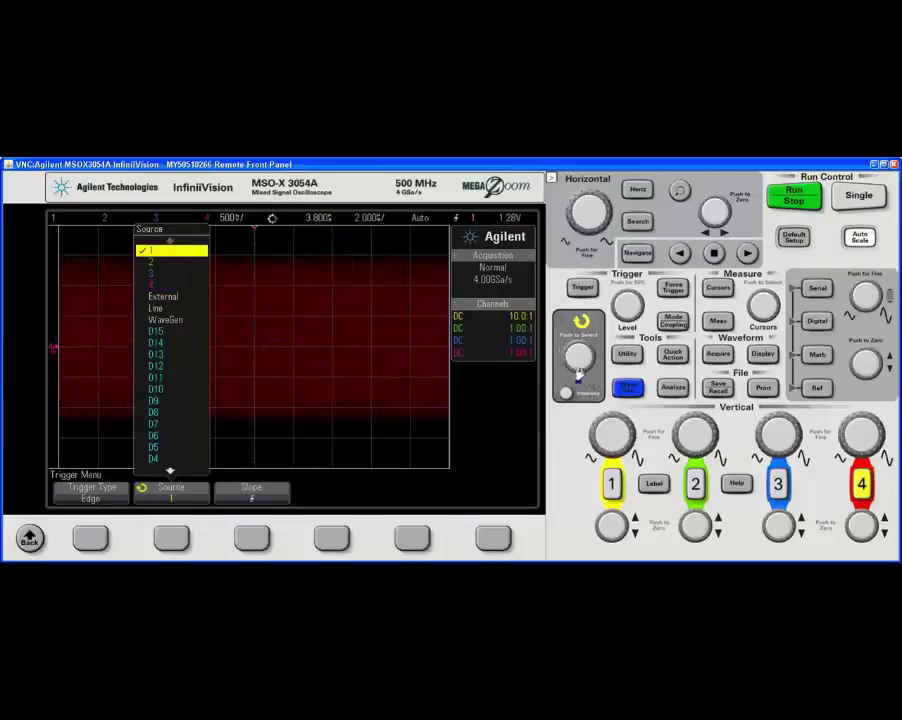
pyautogui.scroll(-3, 580, 376)
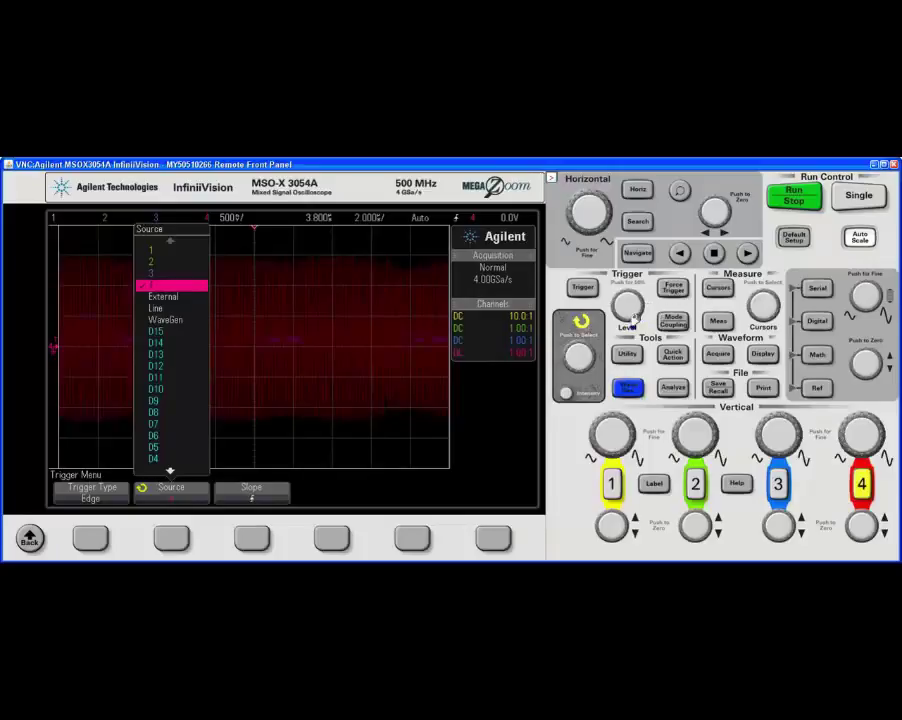
# Step: Set channel 4's trigger level to 581 mV and capture single acquisitions of the reproduced signal
pyautogui.moveTo(614, 321)
pyautogui.mouseDown()
pyautogui.moveTo(608, 305)
pyautogui.moveTo(623, 294)
pyautogui.moveTo(635, 306)
pyautogui.moveTo(626, 329)
pyautogui.mouseUp()
pyautogui.scroll(4, 624, 327)
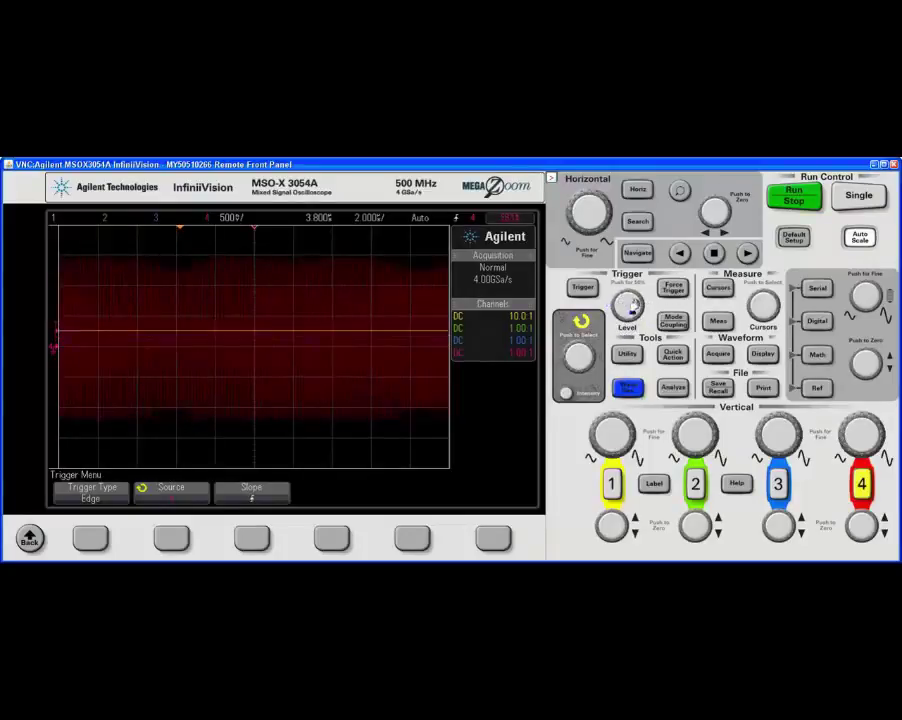
pyautogui.scroll(2, 624, 327)
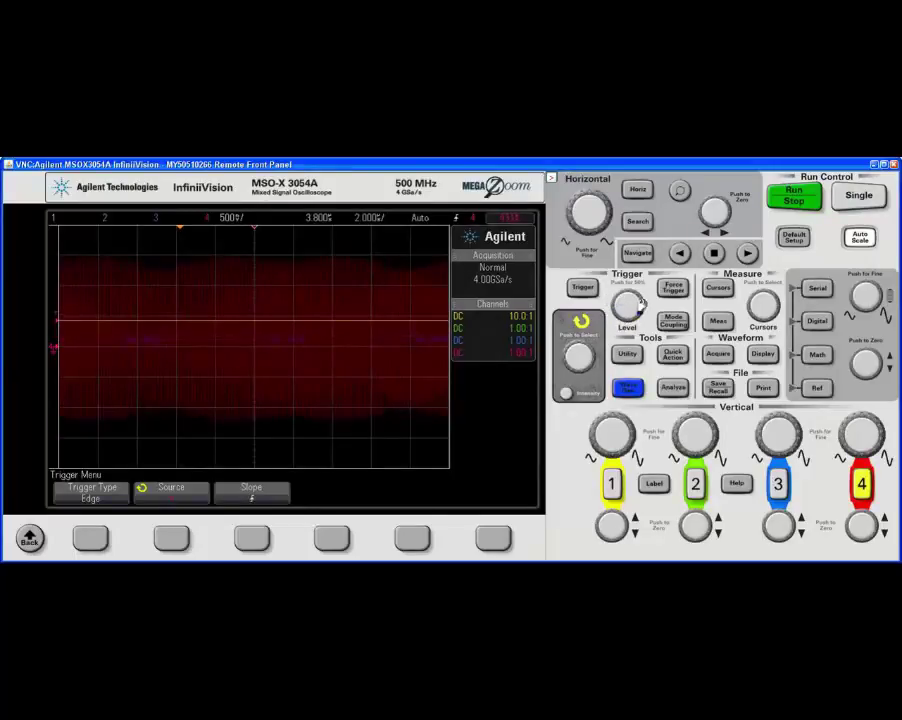
pyautogui.click(854, 197)
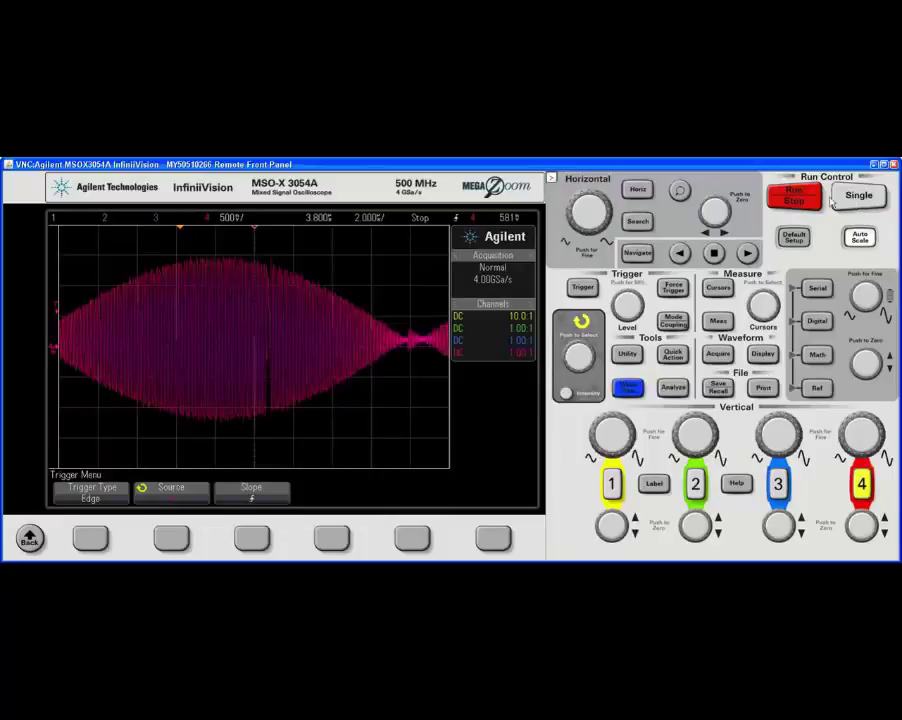
pyautogui.click(859, 202)
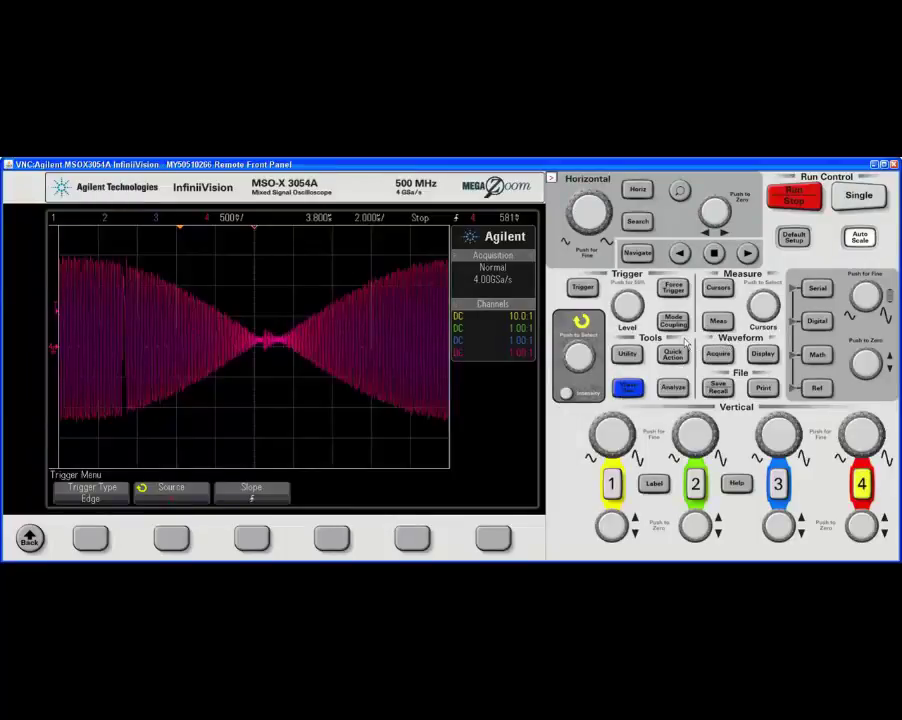
# Step: Open the waveform generator's existing arbitrary waveform for editing its individual points
pyautogui.click(627, 387)
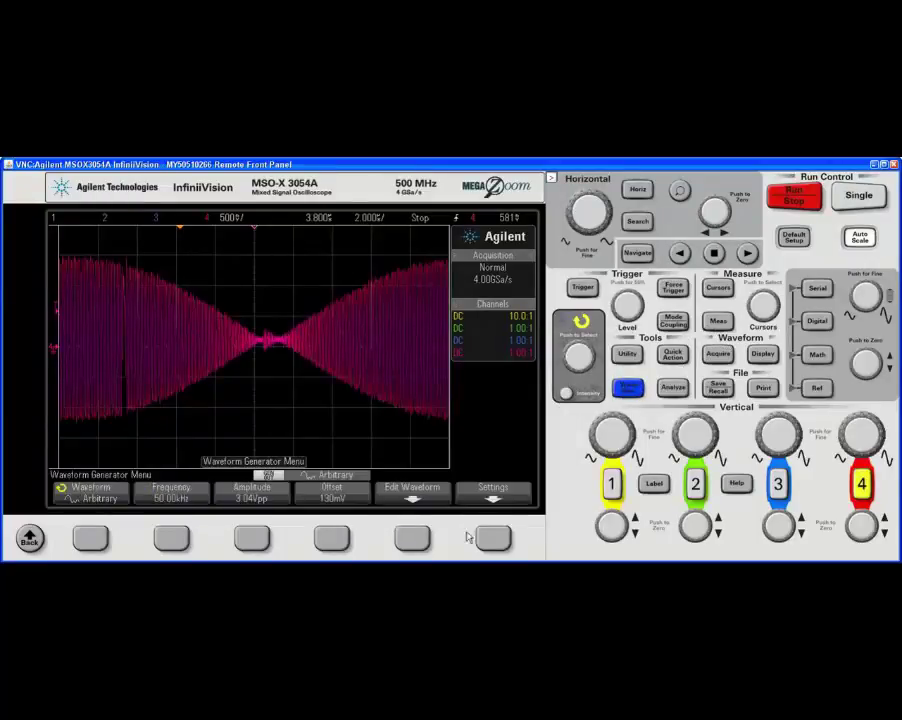
pyautogui.click(413, 538)
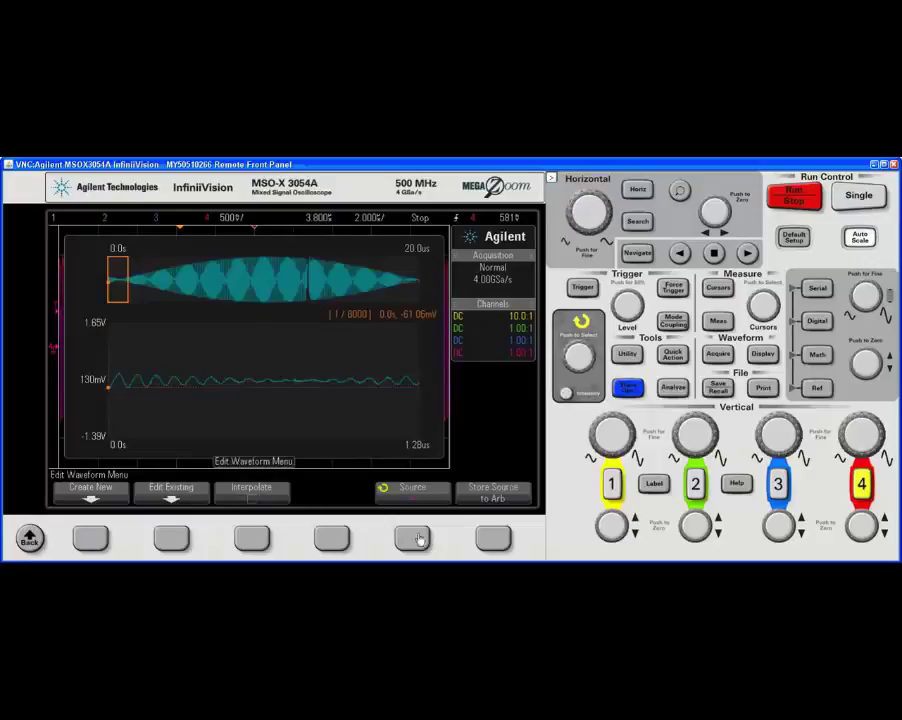
pyautogui.click(172, 539)
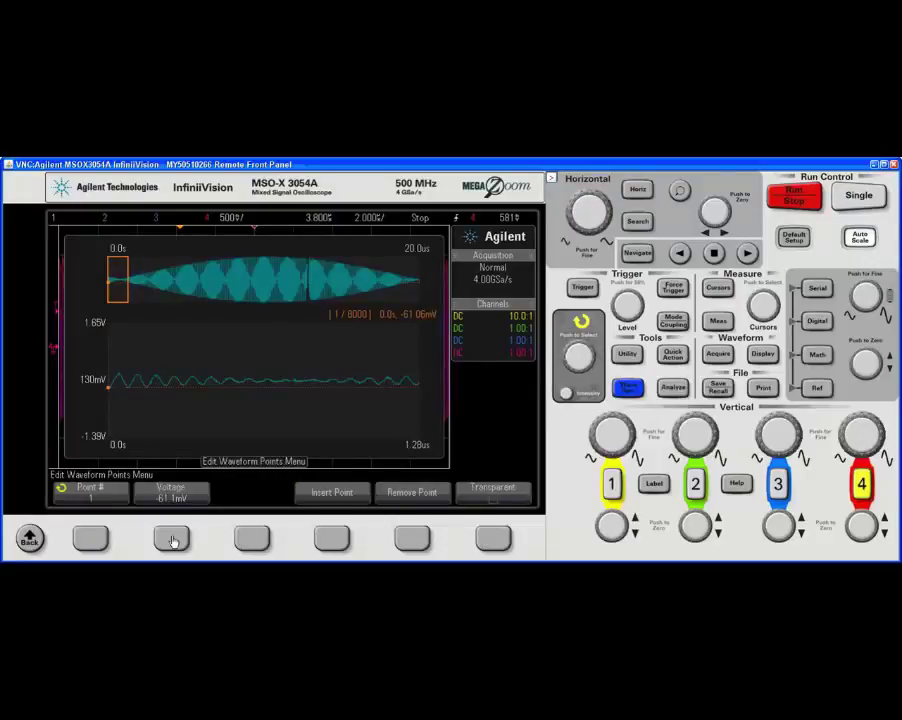
# Step: Remove points one after another from the start of the arbitrary waveform, trimming it to 7881 points
pyautogui.click(417, 540)
pyautogui.click(417, 540)
pyautogui.click(417, 540)
pyautogui.click(417, 540)
pyautogui.click(417, 540)
pyautogui.click(417, 540)
pyautogui.click(417, 540)
pyautogui.click(417, 540)
pyautogui.click(417, 540)
pyautogui.click(417, 540)
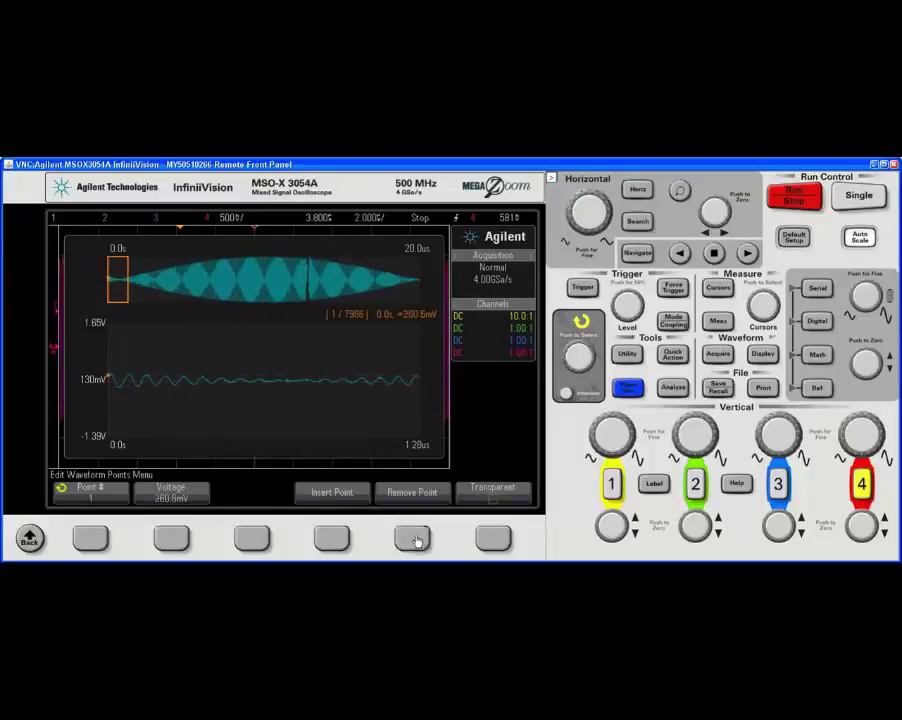
pyautogui.click(417, 540)
pyautogui.click(417, 540)
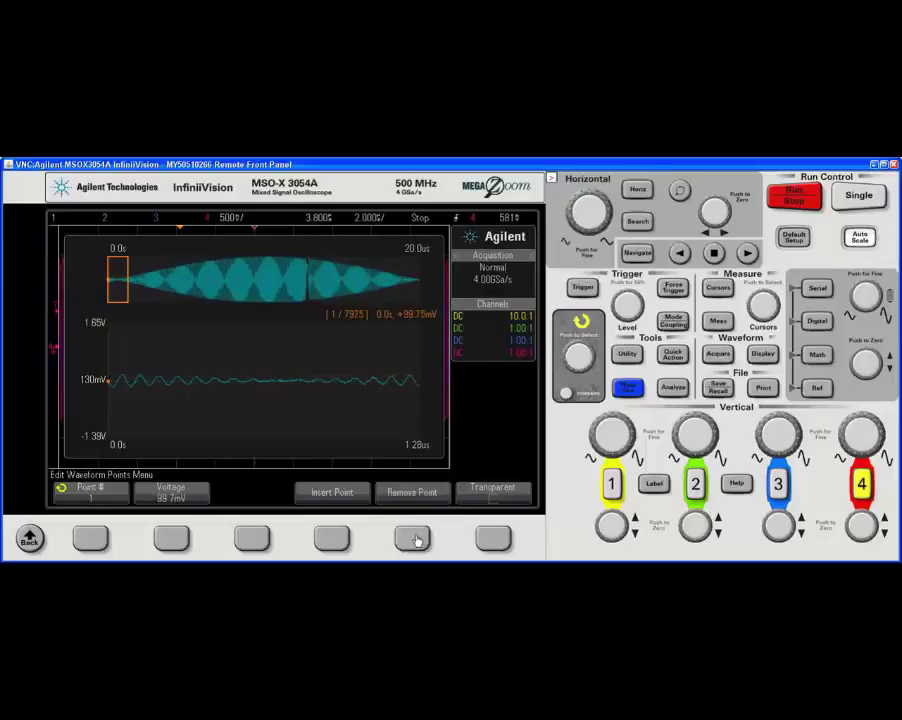
pyautogui.click(417, 540)
pyautogui.click(417, 540)
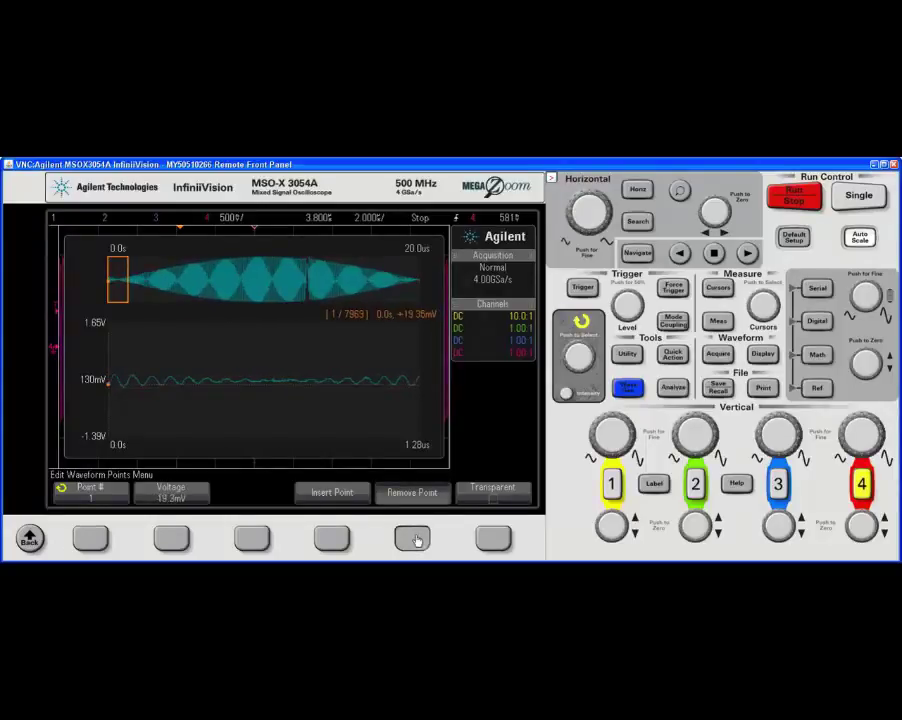
pyautogui.click(417, 540)
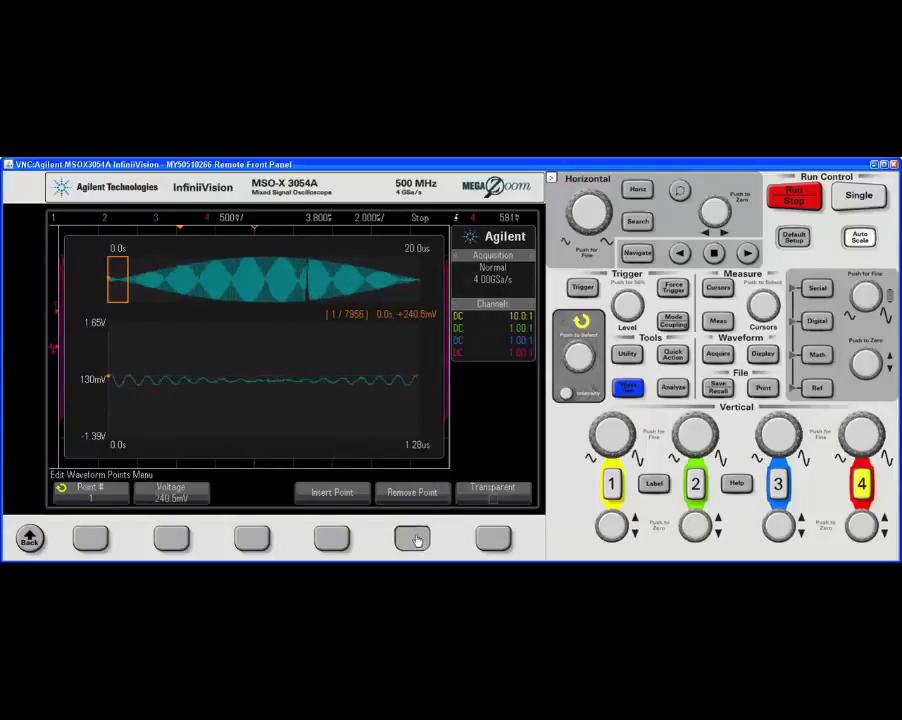
pyautogui.click(417, 540)
pyautogui.click(417, 540)
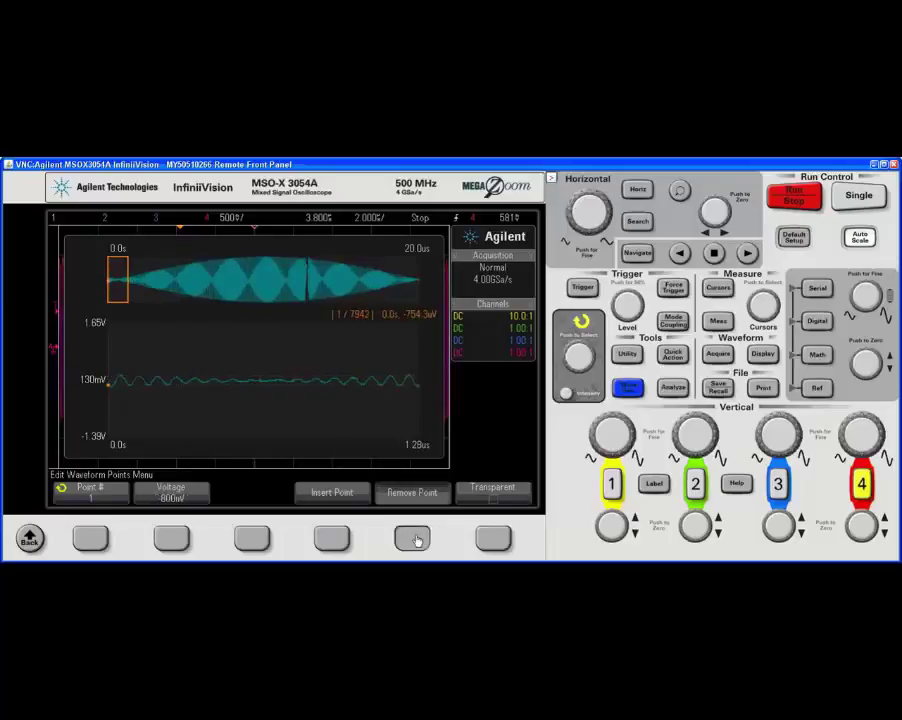
pyautogui.click(417, 540)
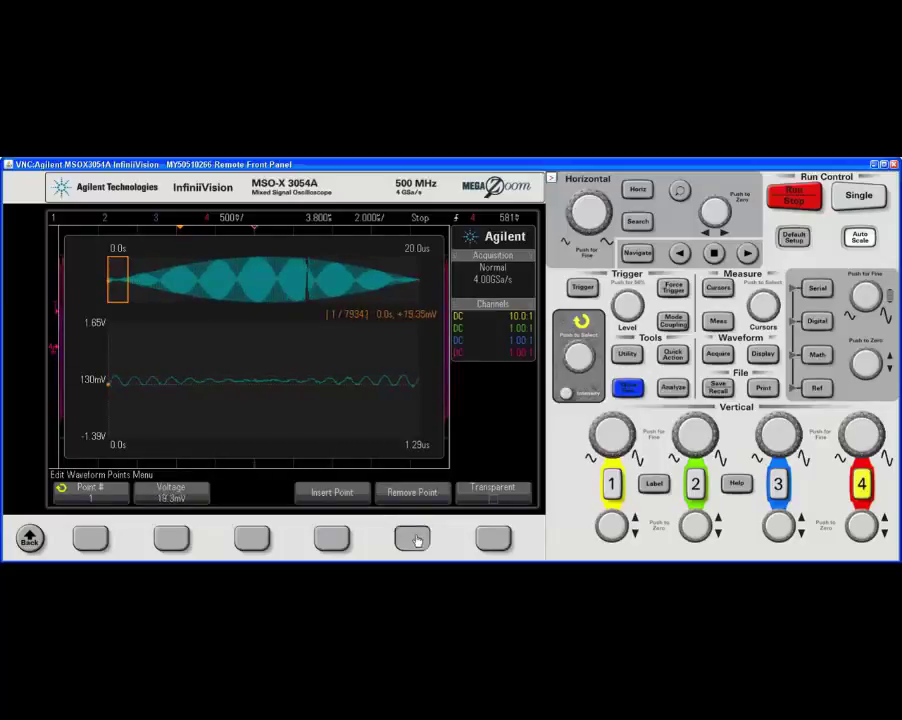
pyautogui.click(417, 540)
pyautogui.click(417, 540)
pyautogui.click(417, 540)
pyautogui.click(417, 540)
pyautogui.click(417, 540)
pyautogui.click(417, 540)
pyautogui.click(417, 540)
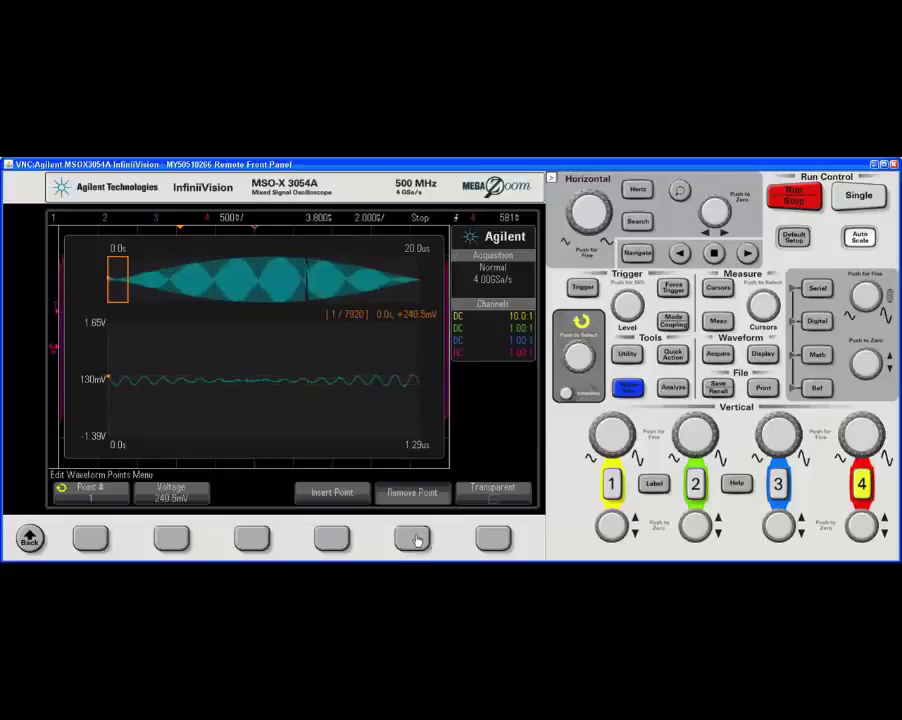
pyautogui.click(417, 540)
pyautogui.click(417, 540)
pyautogui.click(417, 540)
pyautogui.click(417, 540)
pyautogui.click(417, 540)
pyautogui.click(416, 540)
pyautogui.click(414, 540)
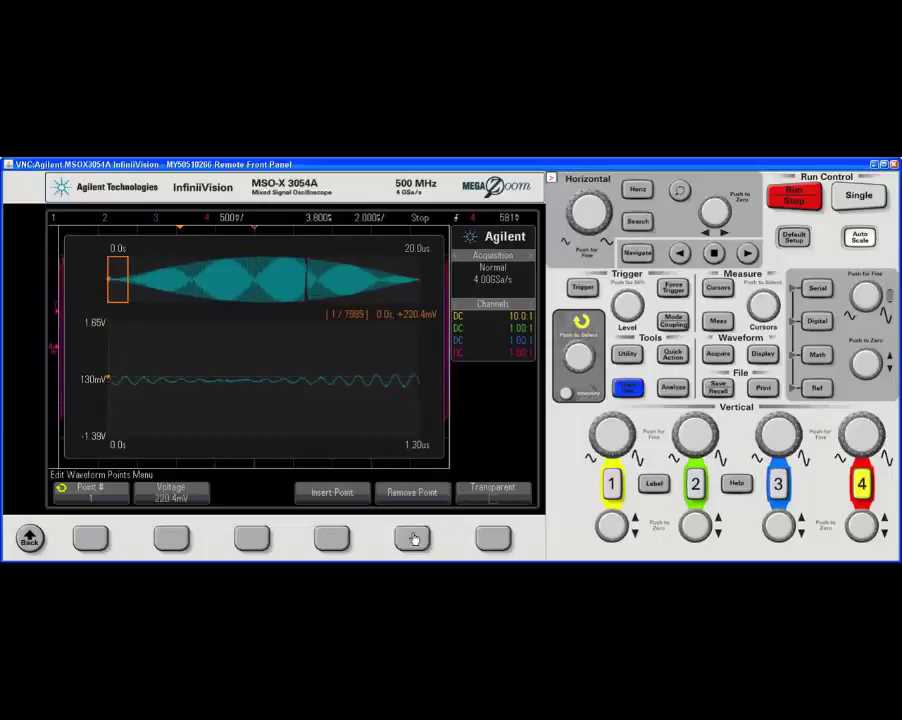
# Step: Examine the arbitrary waveform's points along its whole length in coarse point steps, and return to point 1
pyautogui.click(91, 540)
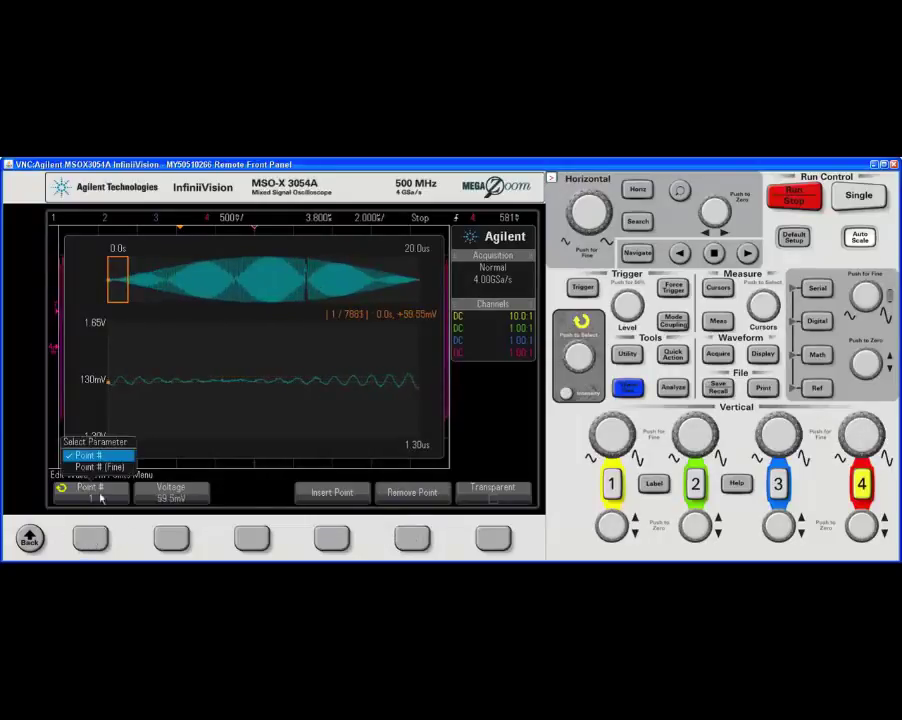
pyautogui.click(94, 539)
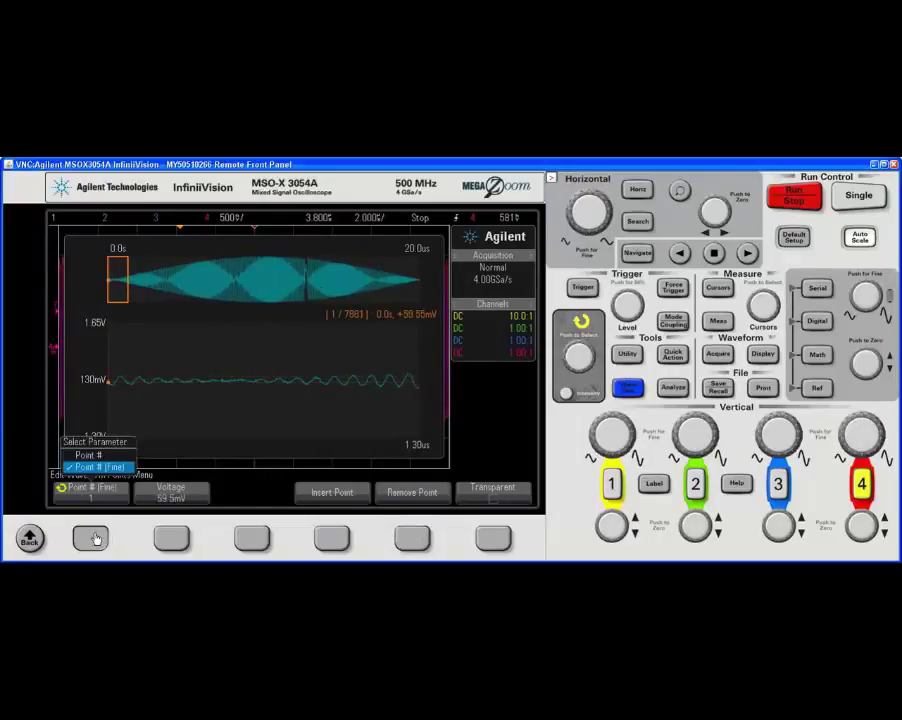
pyautogui.click(94, 539)
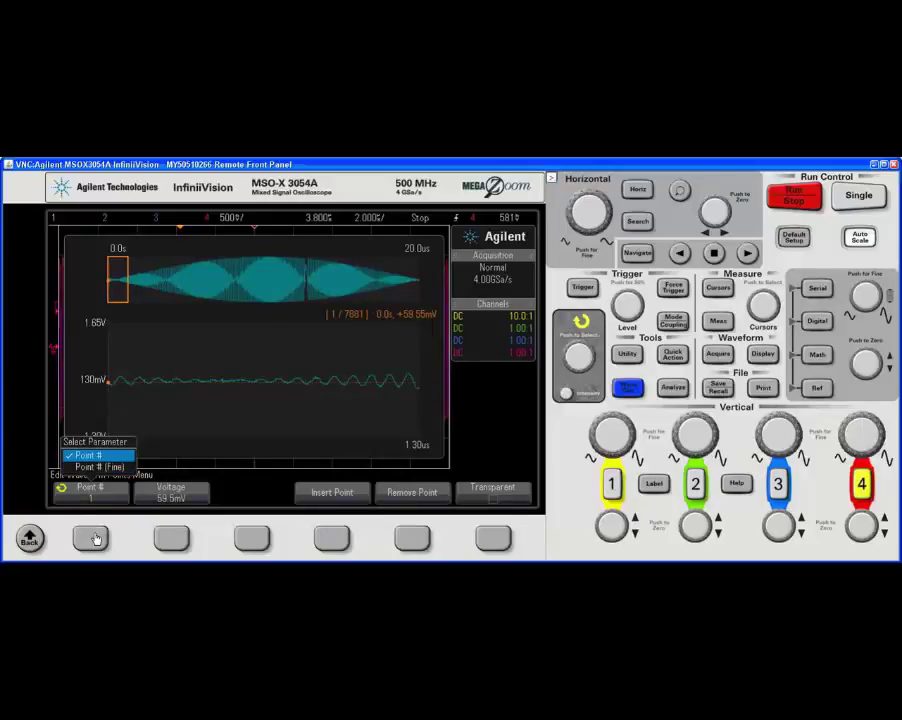
pyautogui.click(94, 539)
pyautogui.click(94, 539)
pyautogui.moveTo(568, 366); pyautogui.dragTo(580, 345)
pyautogui.scroll(20, 580, 344)
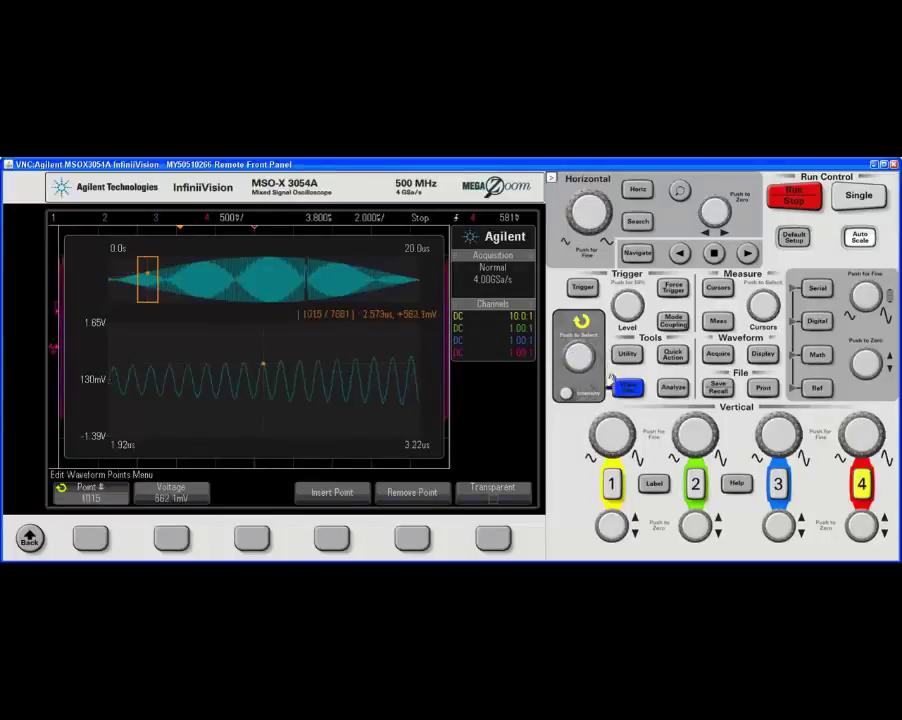
pyautogui.scroll(20, 578, 352)
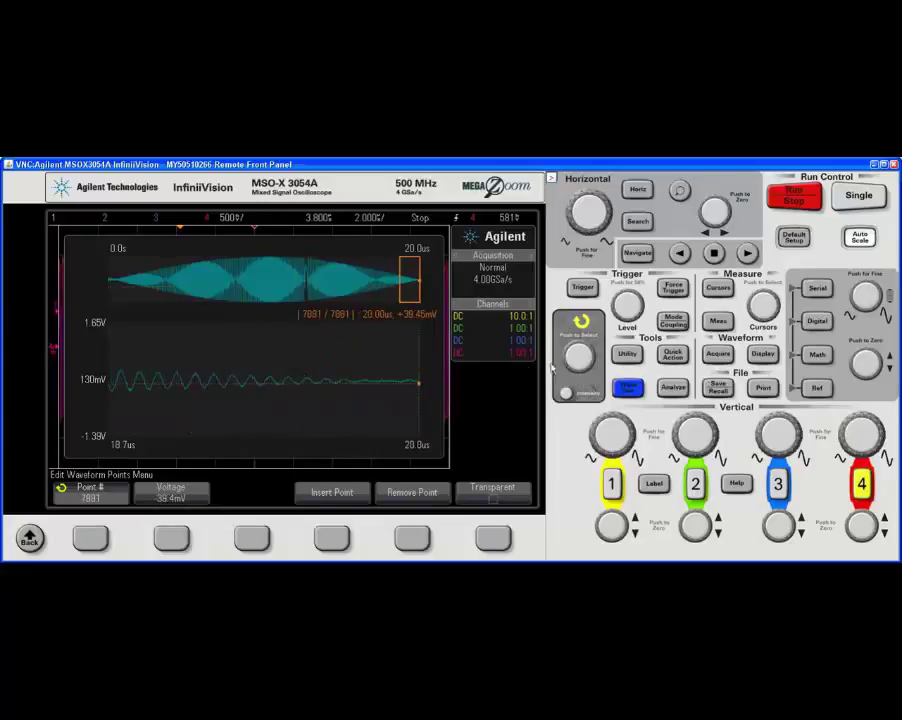
pyautogui.scroll(-3, 578, 360)
pyautogui.scroll(-5, 578, 378)
pyautogui.scroll(-10, 557, 374)
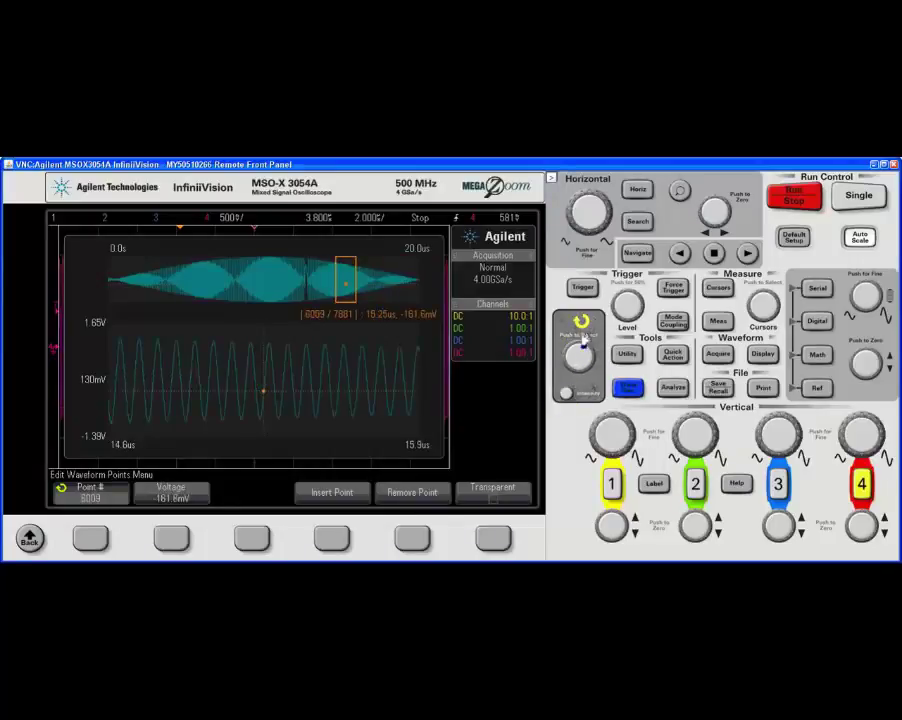
pyautogui.scroll(-10, 585, 376)
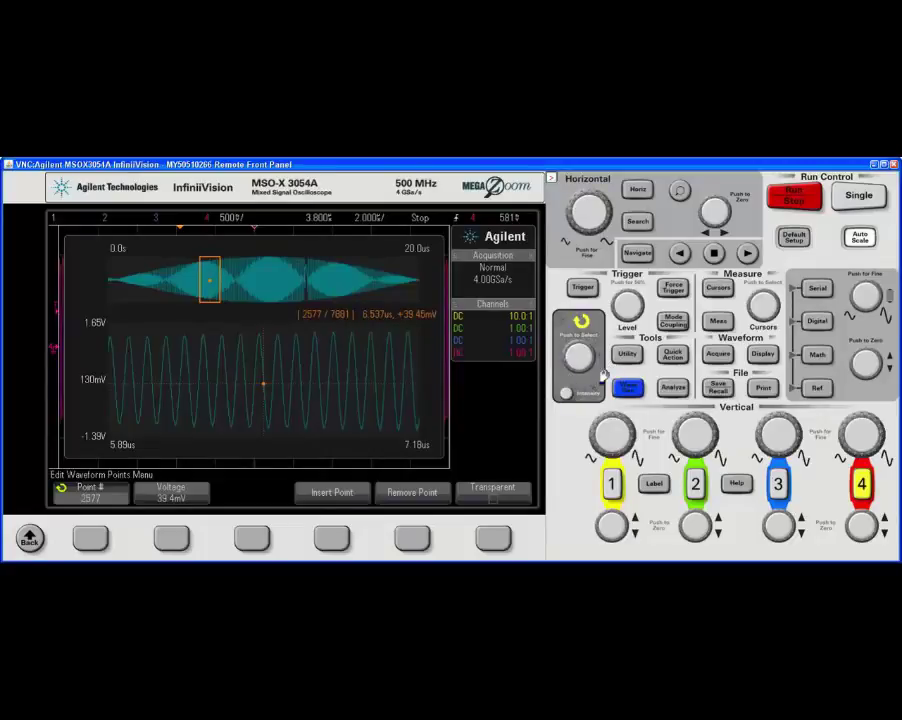
pyautogui.scroll(-8, 575, 370)
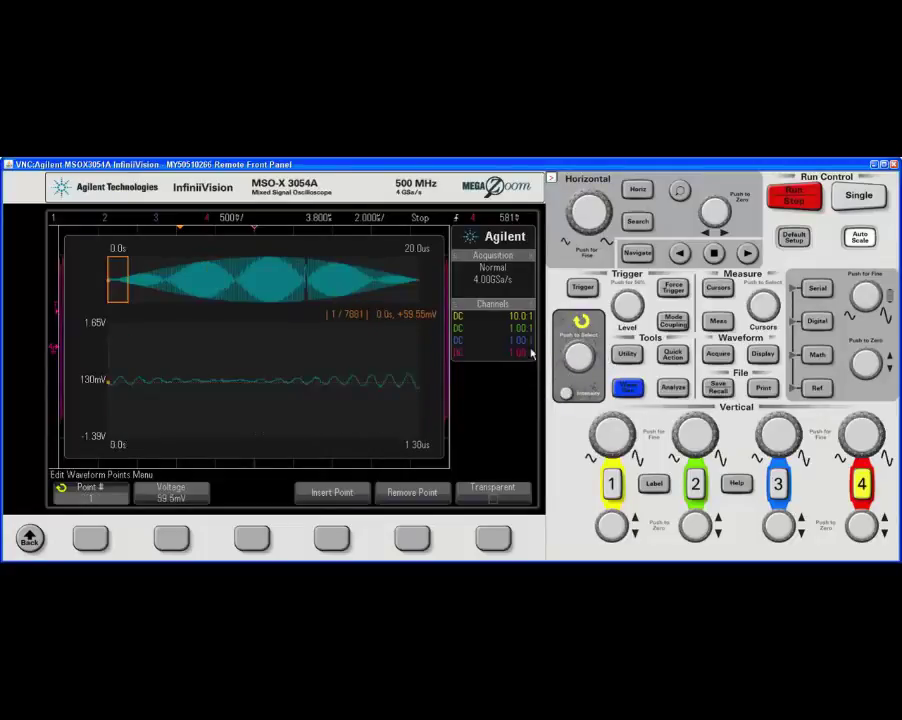
# Step: Remove further points one after another from the start of the arbitrary waveform, trimming it to 7758 points
pyautogui.click(413, 538)
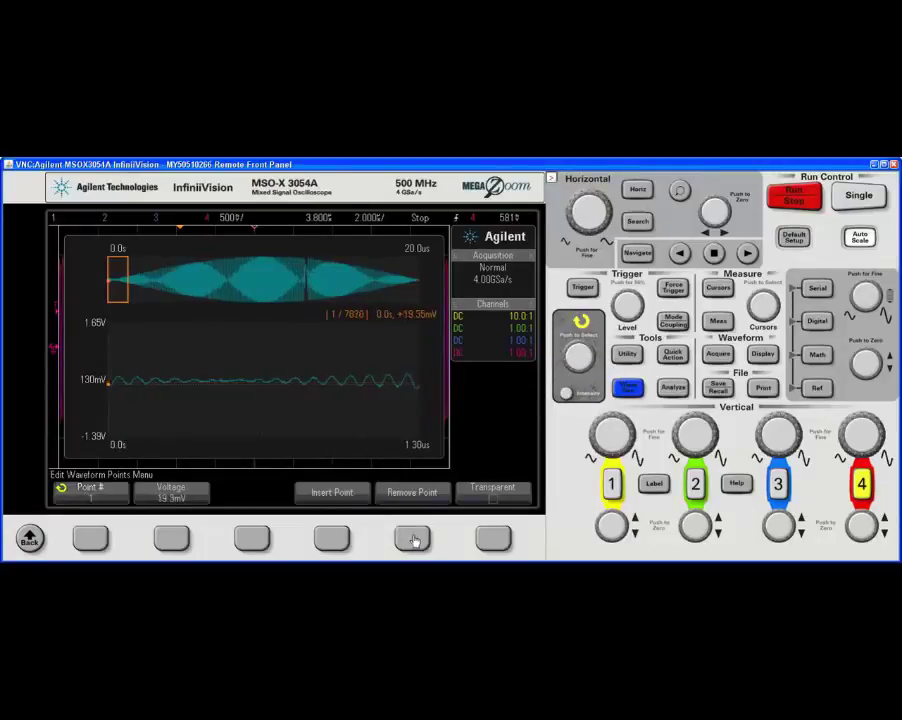
pyautogui.click(413, 538)
pyautogui.click(413, 538)
pyautogui.click(413, 538)
pyautogui.click(414, 539)
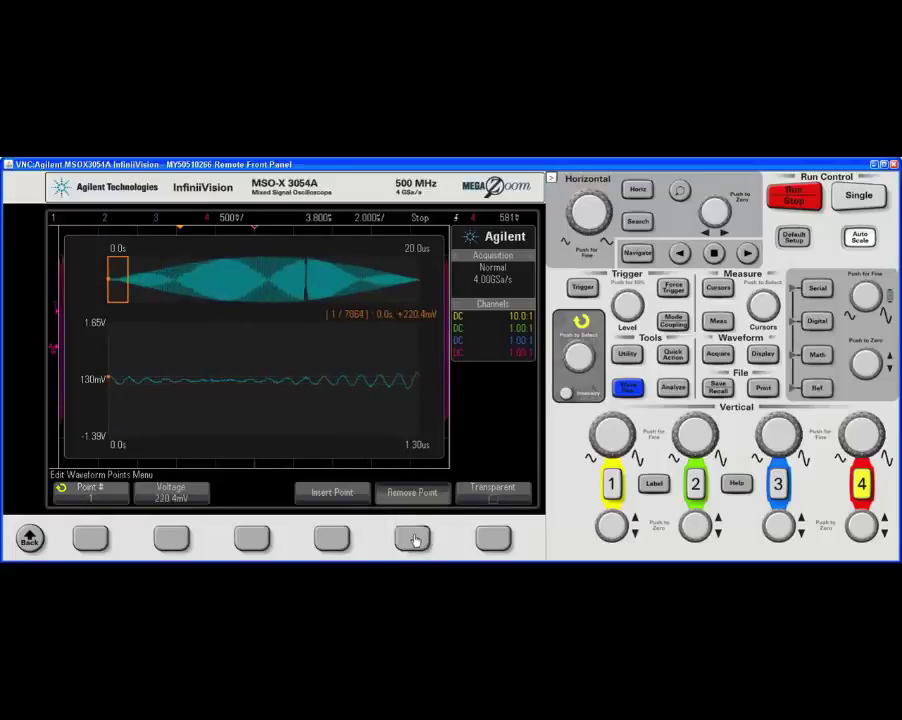
pyautogui.click(414, 539)
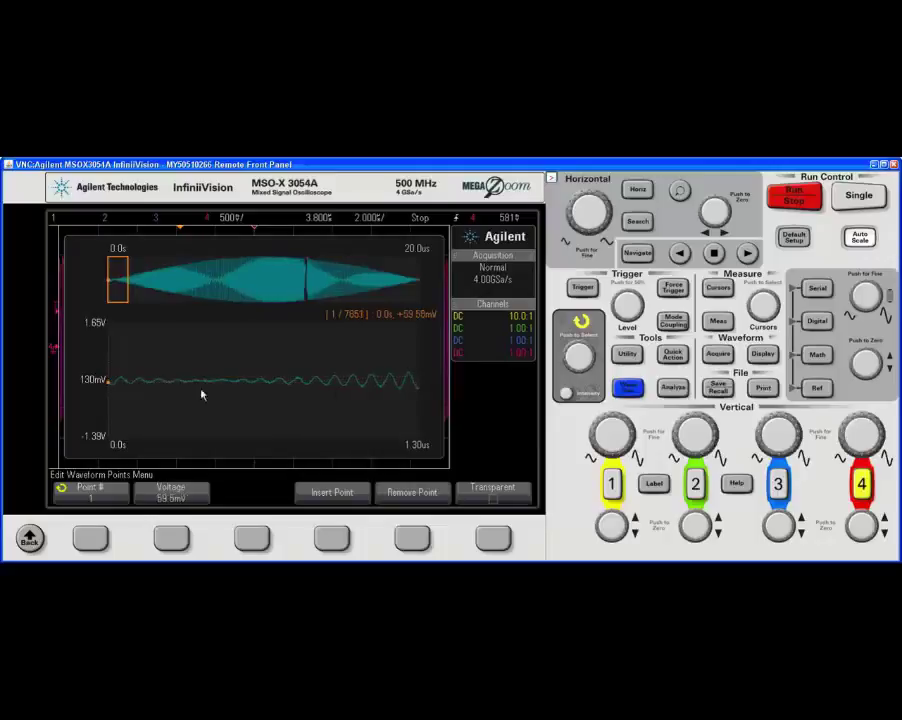
pyautogui.click(409, 541)
pyautogui.click(409, 541)
pyautogui.click(409, 541)
pyautogui.click(409, 541)
pyautogui.click(409, 541)
pyautogui.click(409, 541)
pyautogui.click(409, 541)
pyautogui.click(409, 541)
pyautogui.click(409, 541)
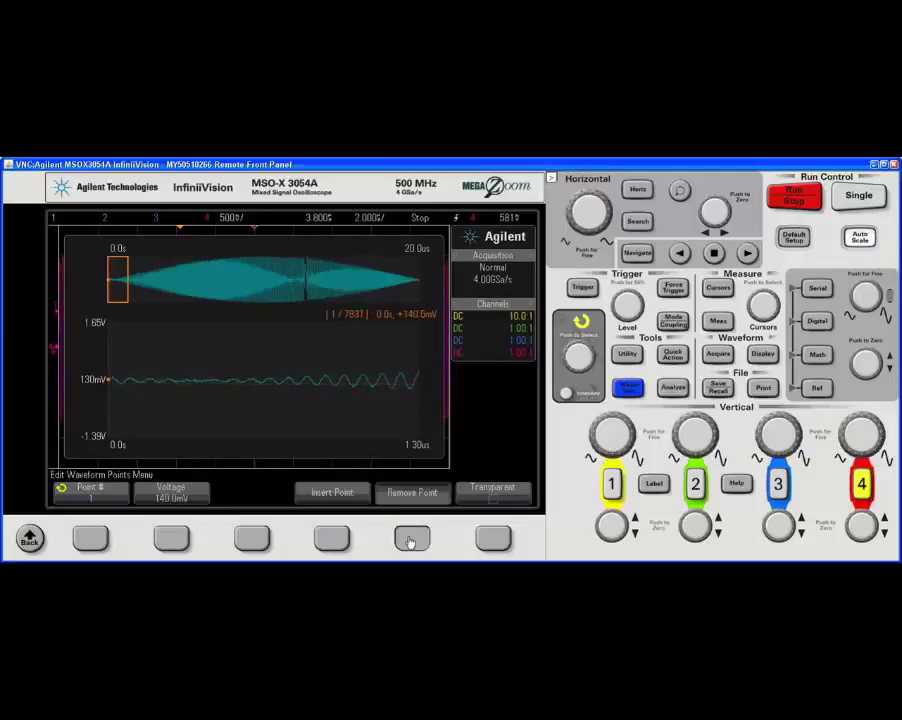
pyautogui.click(409, 541)
pyautogui.click(409, 541)
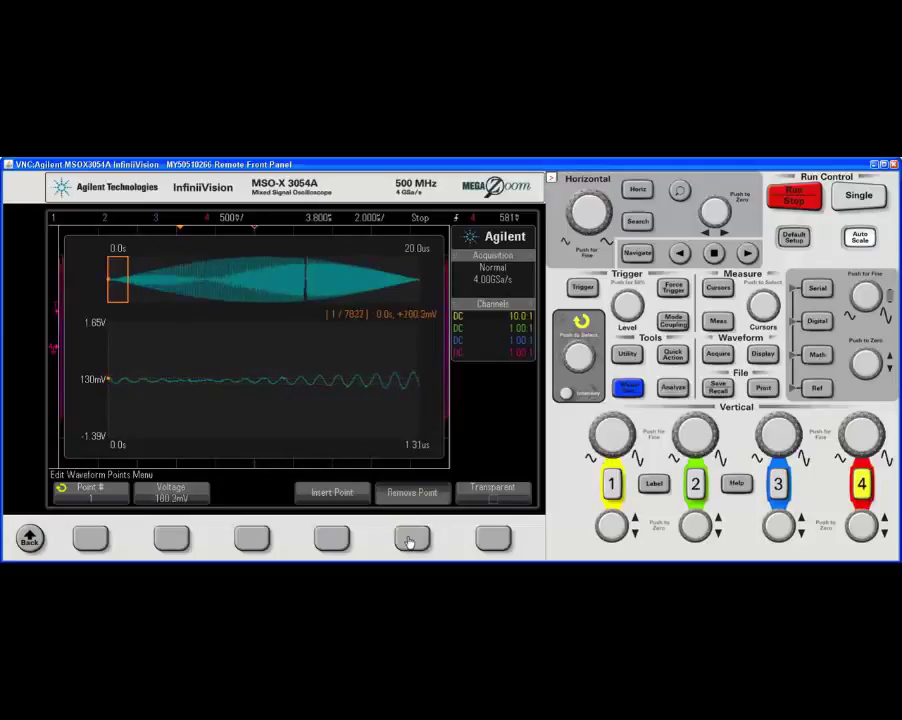
pyautogui.click(409, 541)
pyautogui.click(409, 541)
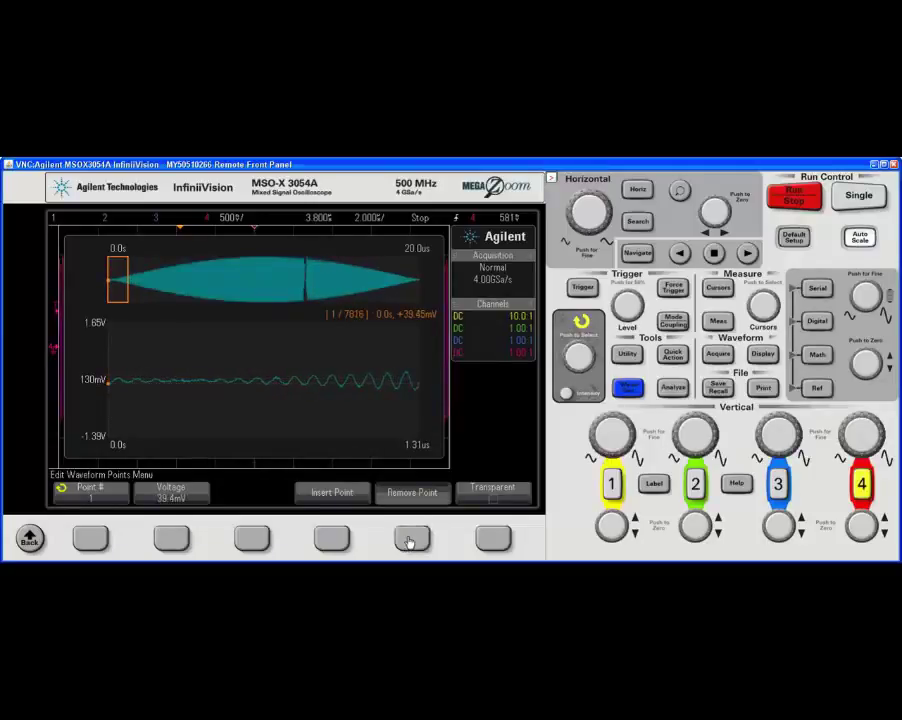
pyautogui.click(409, 541)
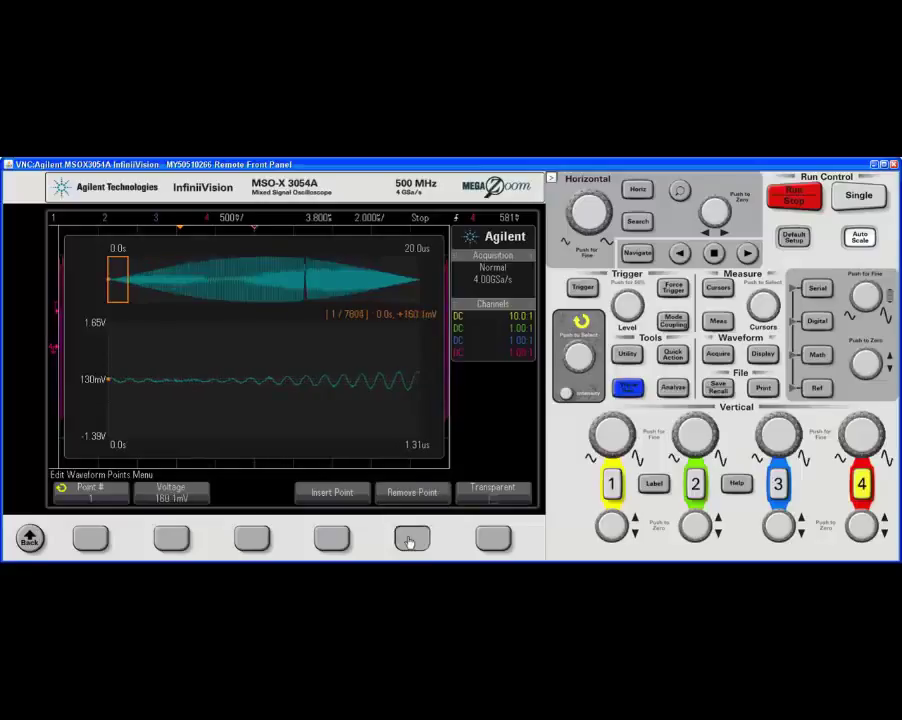
pyautogui.click(409, 541)
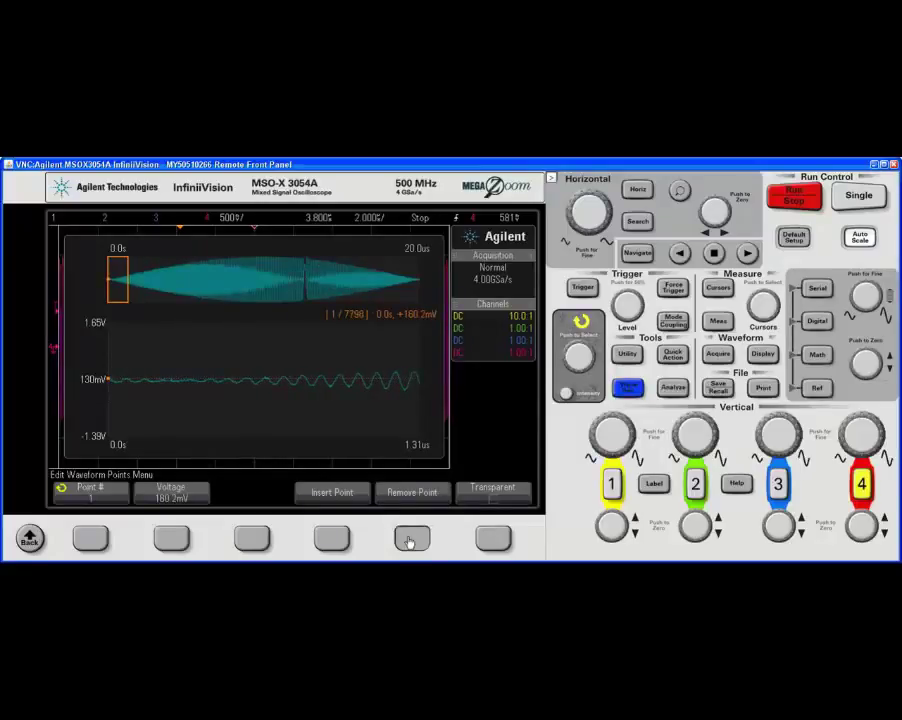
pyautogui.click(409, 541)
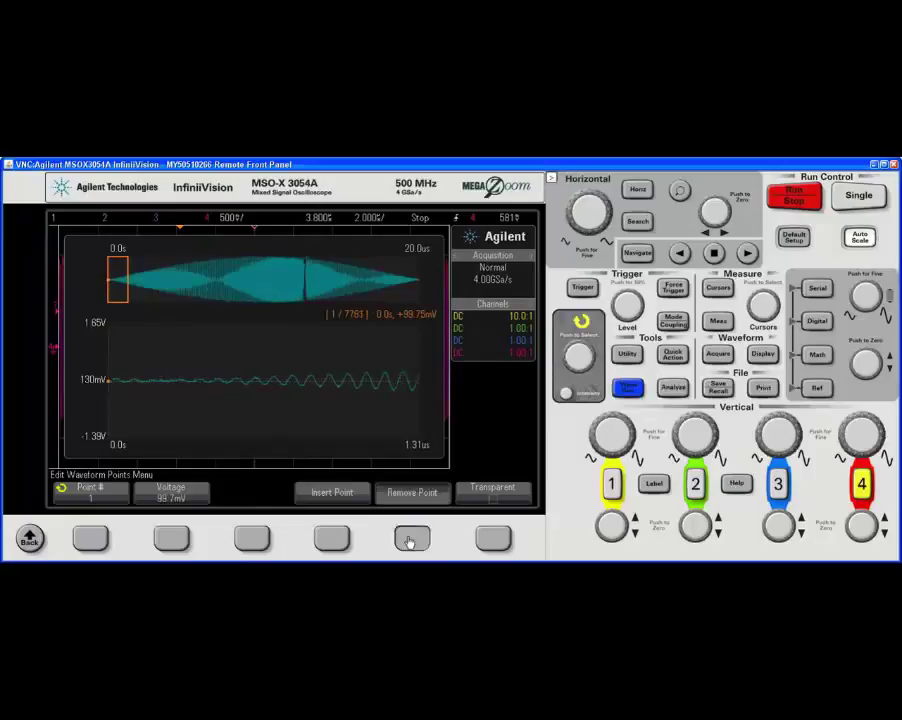
pyautogui.click(409, 541)
pyautogui.click(409, 541)
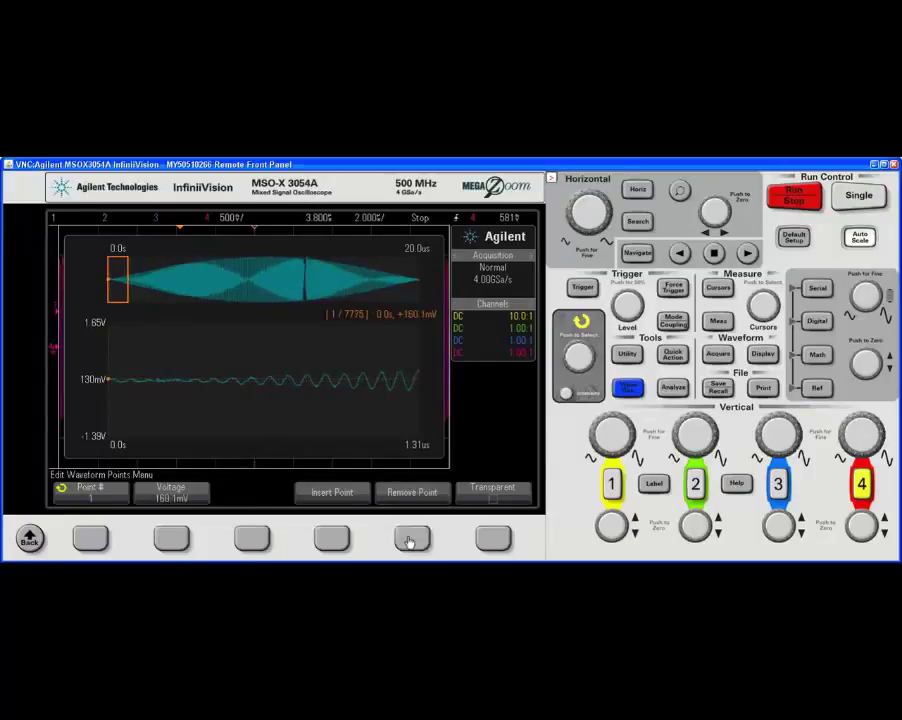
pyautogui.click(409, 541)
pyautogui.click(409, 541)
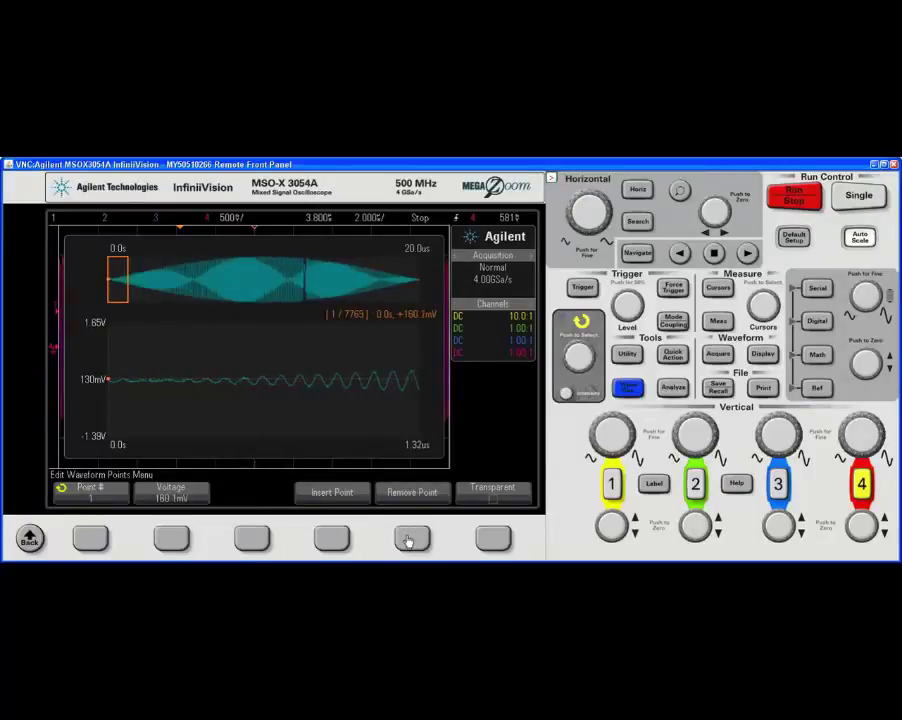
pyautogui.click(409, 541)
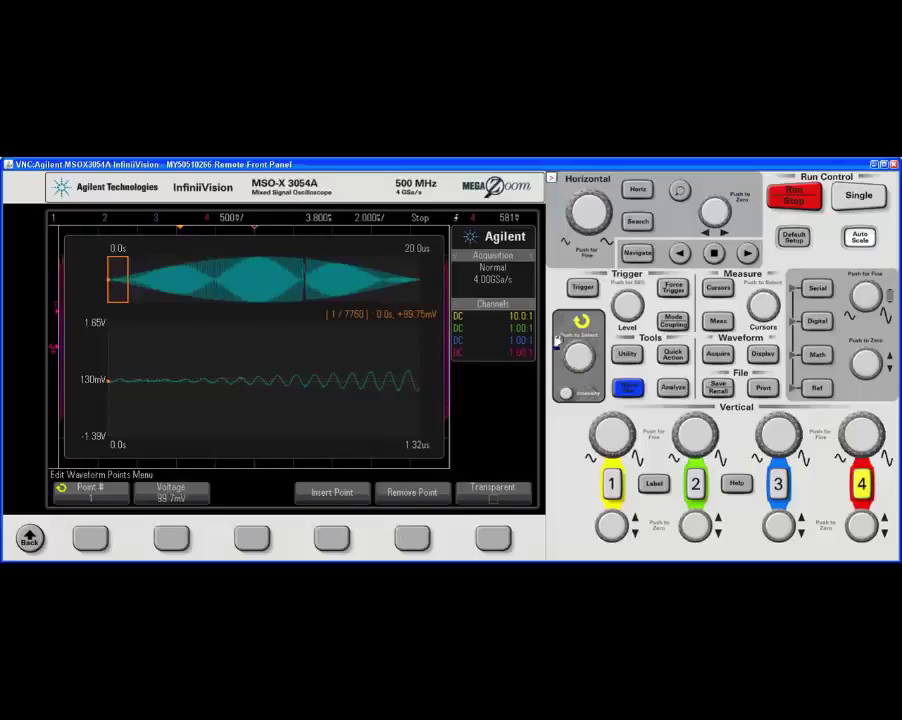
# Step: Go to the arbitrary waveform's last point and remove points from its end, trimming it to 7740 points
pyautogui.moveTo(572, 333)
pyautogui.mouseDown()
pyautogui.moveTo(589, 345)
pyautogui.moveTo(574, 350)
pyautogui.moveTo(578, 384)
pyautogui.moveTo(572, 377)
pyautogui.mouseUp()
pyautogui.scroll(5, 578, 350)
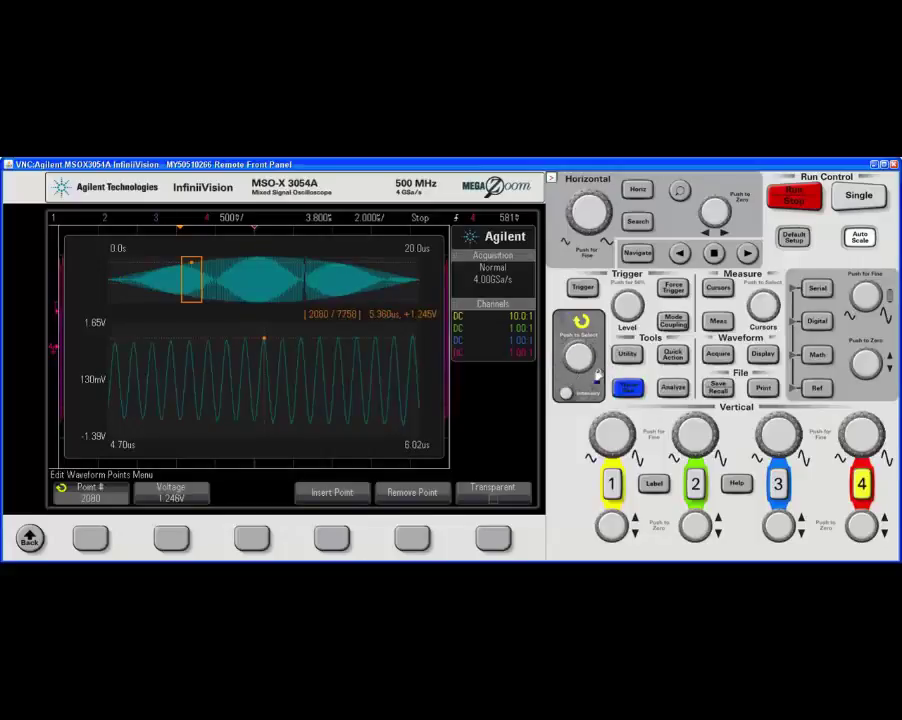
pyautogui.scroll(10, 570, 380)
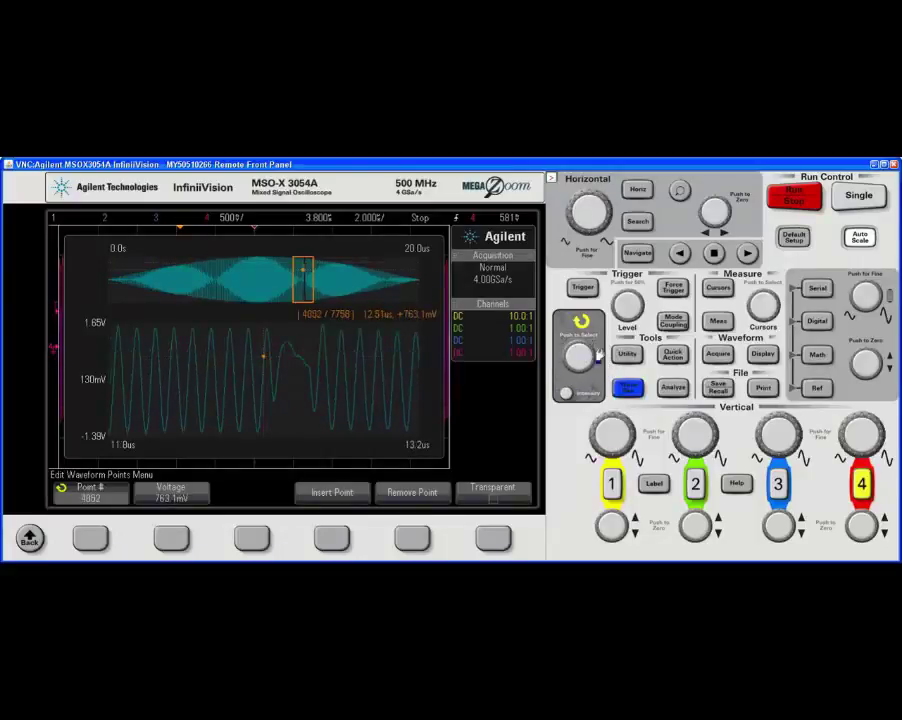
pyautogui.scroll(10, 570, 350)
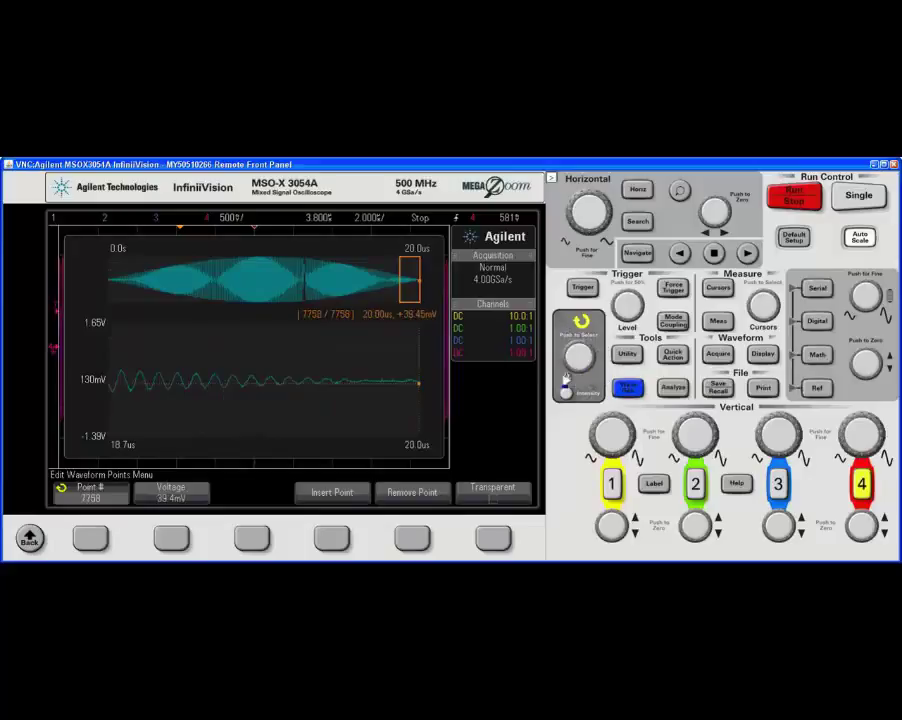
pyautogui.click(412, 537)
pyautogui.click(412, 537)
pyautogui.click(412, 537)
pyautogui.click(412, 537)
pyautogui.click(412, 537)
pyautogui.click(412, 535)
pyautogui.click(412, 535)
pyautogui.click(412, 535)
pyautogui.click(412, 535)
pyautogui.click(412, 533)
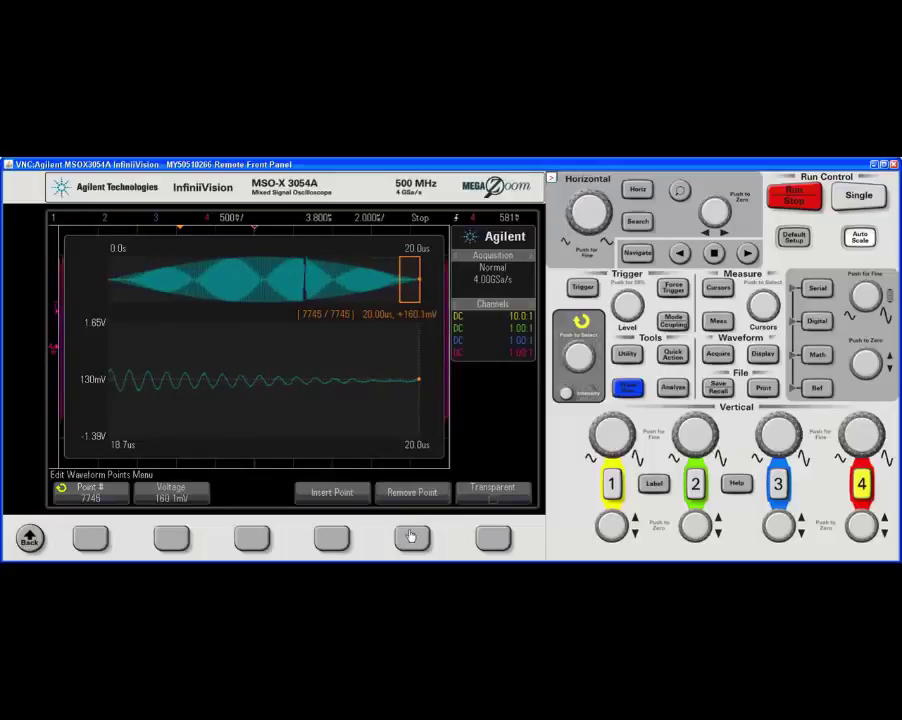
pyautogui.click(411, 537)
pyautogui.click(411, 537)
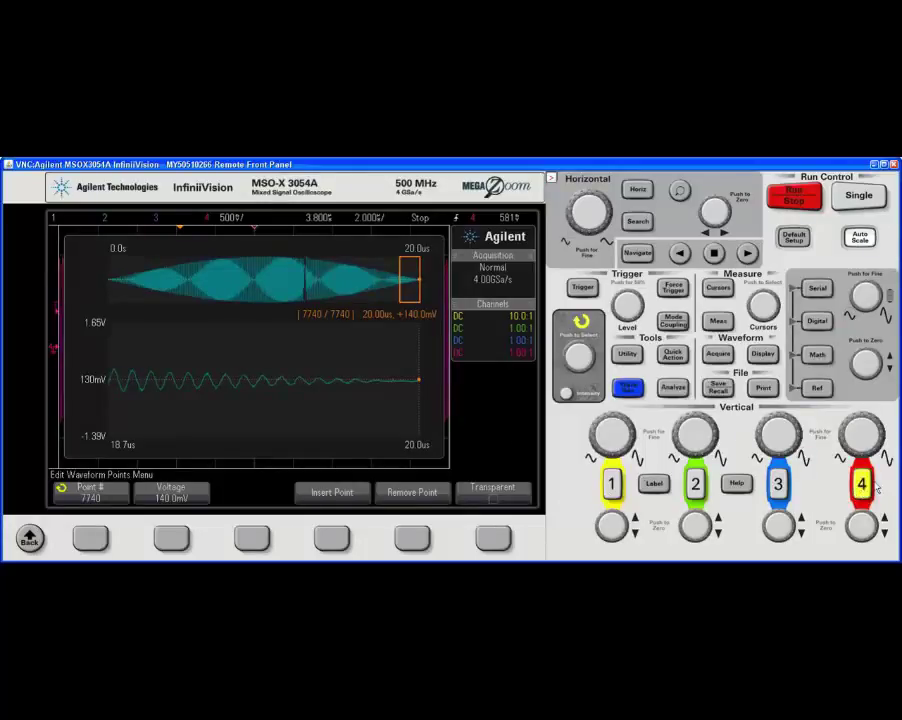
# Step: Leave the point editor for channel 4 and capture a single acquisition of the trimmed waveform
pyautogui.click(863, 486)
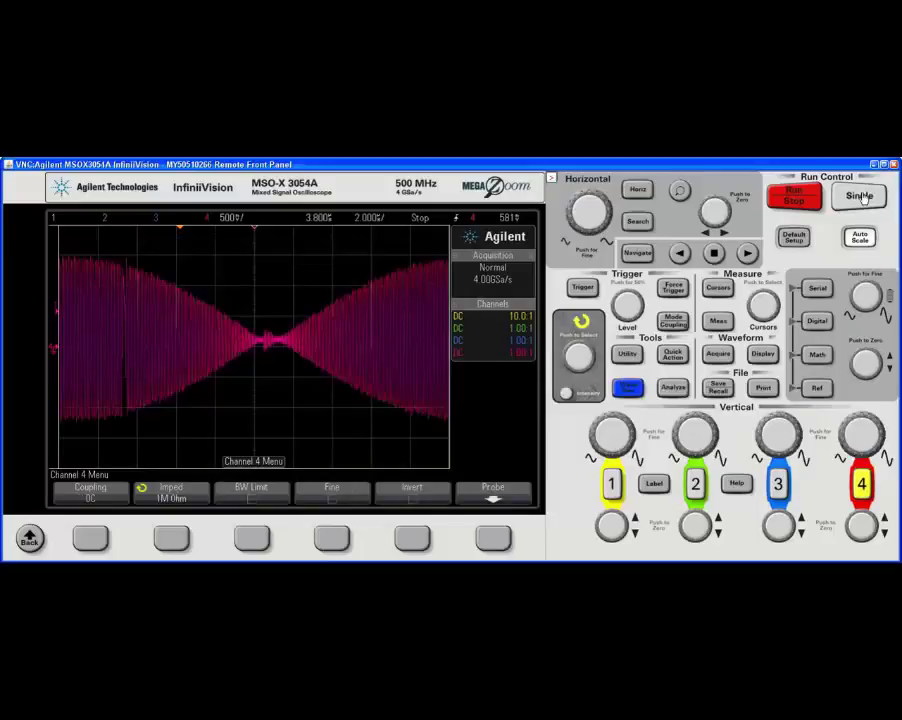
pyautogui.click(862, 197)
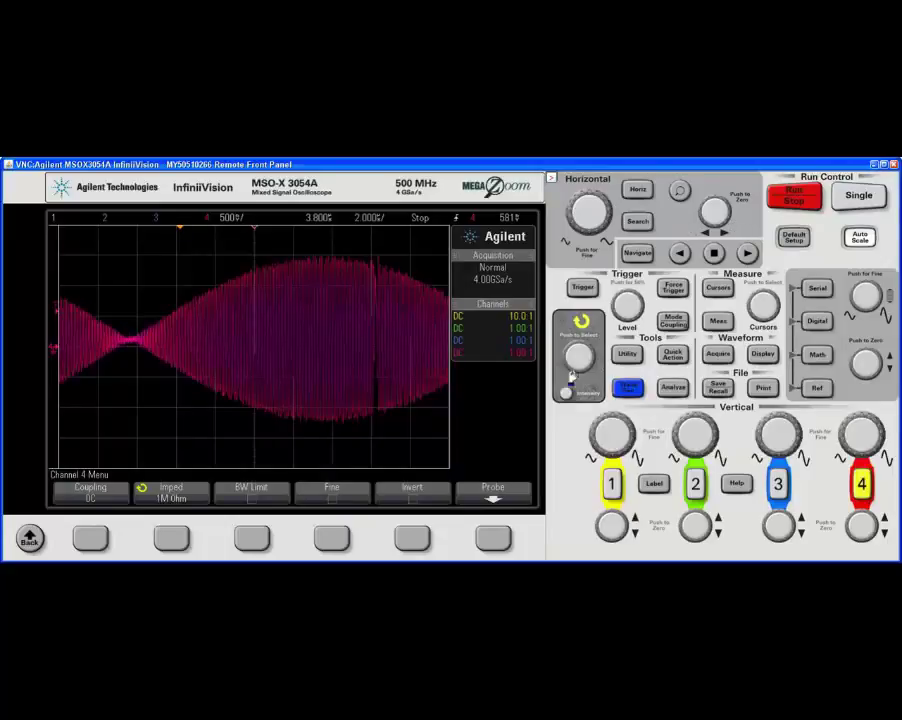
# Step: Run the acquisition continuously and adjust the trigger holdoff from the mode and coupling settings until the modulated waveform is stable
pyautogui.click(415, 540)
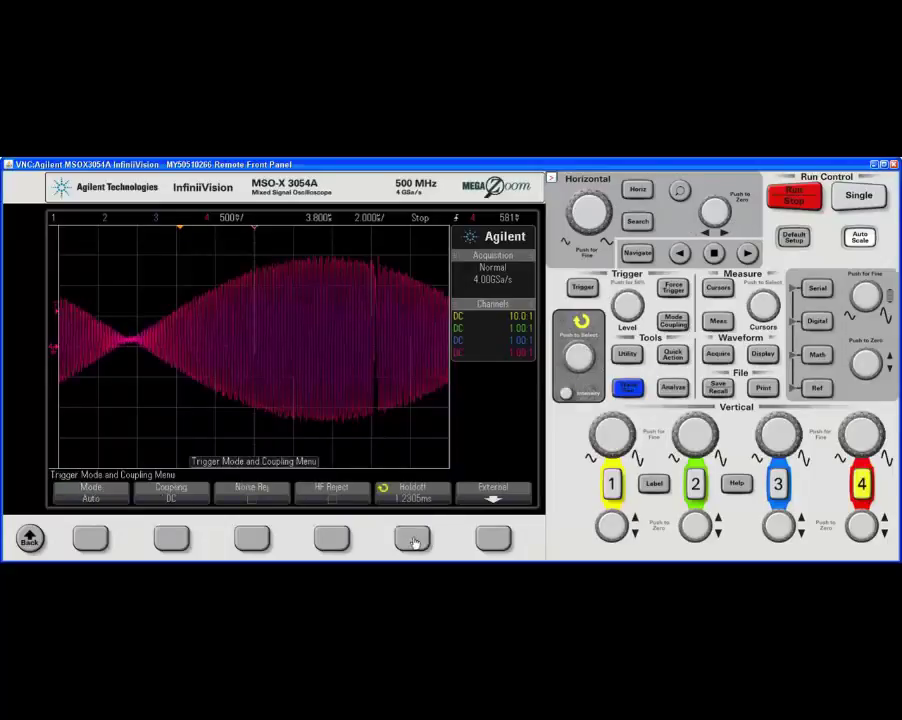
pyautogui.click(797, 204)
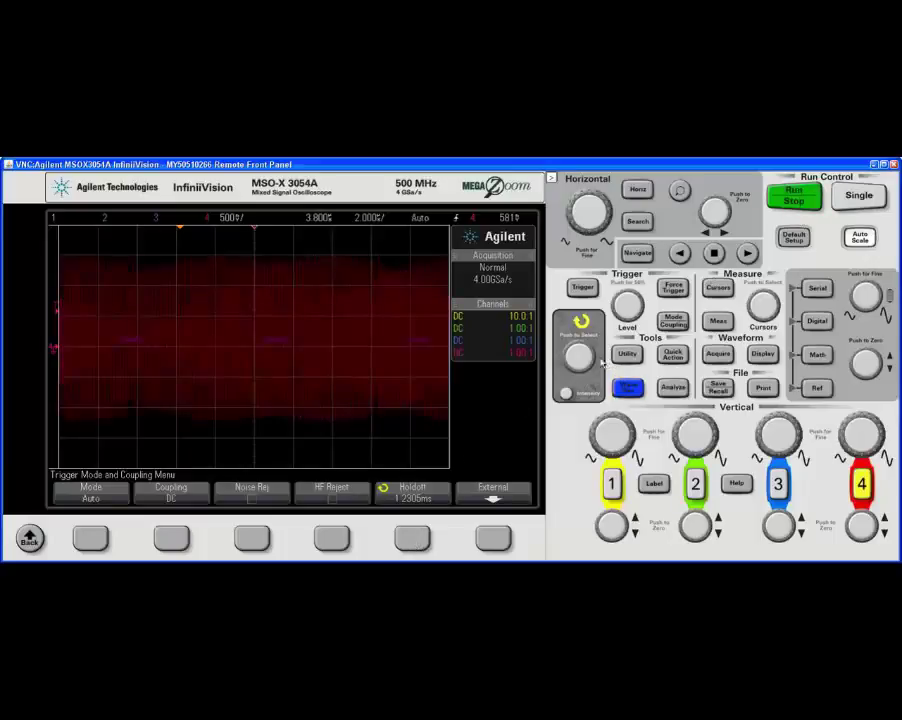
pyautogui.moveTo(589, 357)
pyautogui.mouseDown()
pyautogui.moveTo(566, 368)
pyautogui.moveTo(583, 343)
pyautogui.moveTo(583, 367)
pyautogui.moveTo(578, 341)
pyautogui.moveTo(583, 367)
pyautogui.moveTo(583, 343)
pyautogui.moveTo(589, 353)
pyautogui.mouseUp()
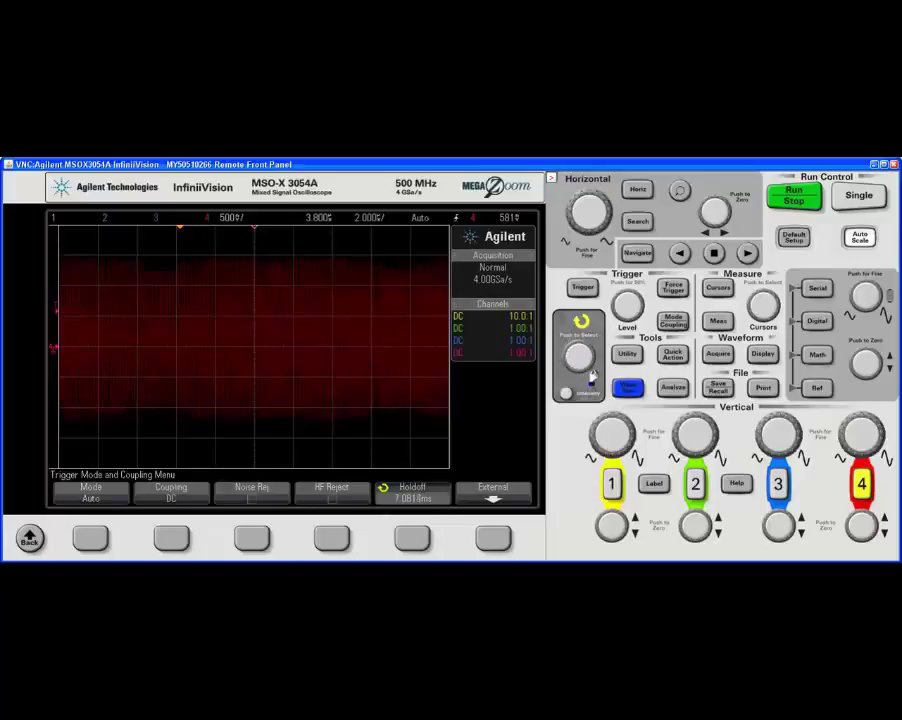
pyautogui.scroll(-2, 596, 374)
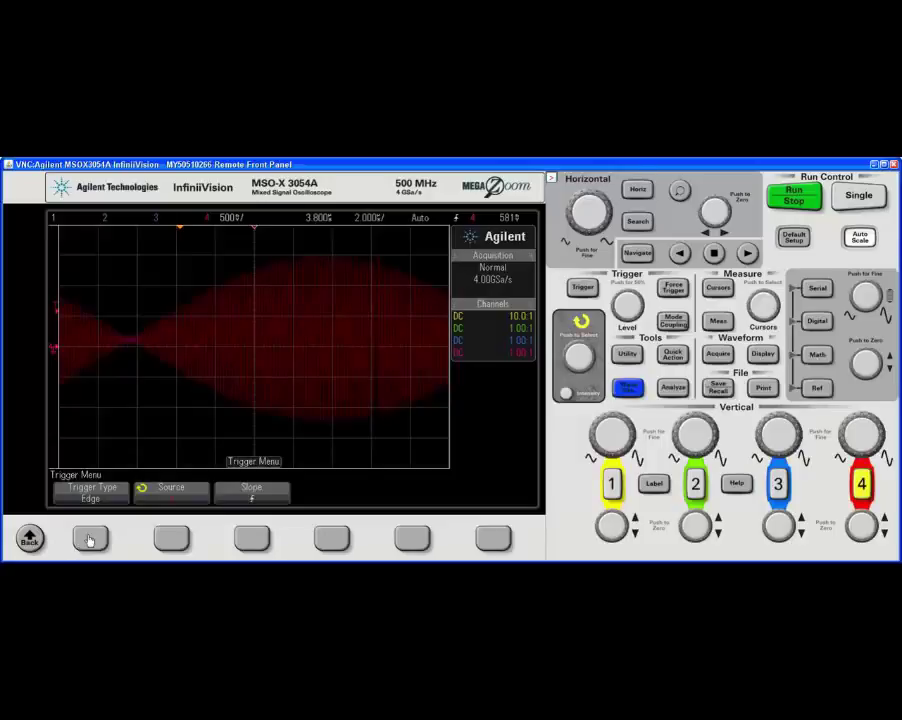
# Step: Change the trigger type from Edge to Pulse Width and select negative pulse polarity
pyautogui.click(89, 540)
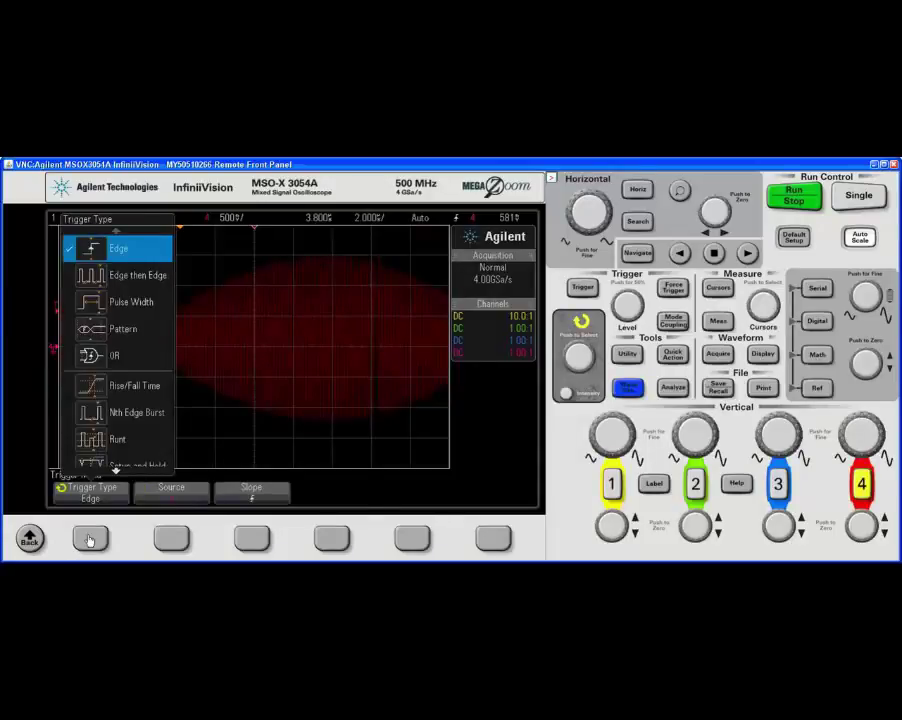
pyautogui.click(89, 540)
pyautogui.click(89, 540)
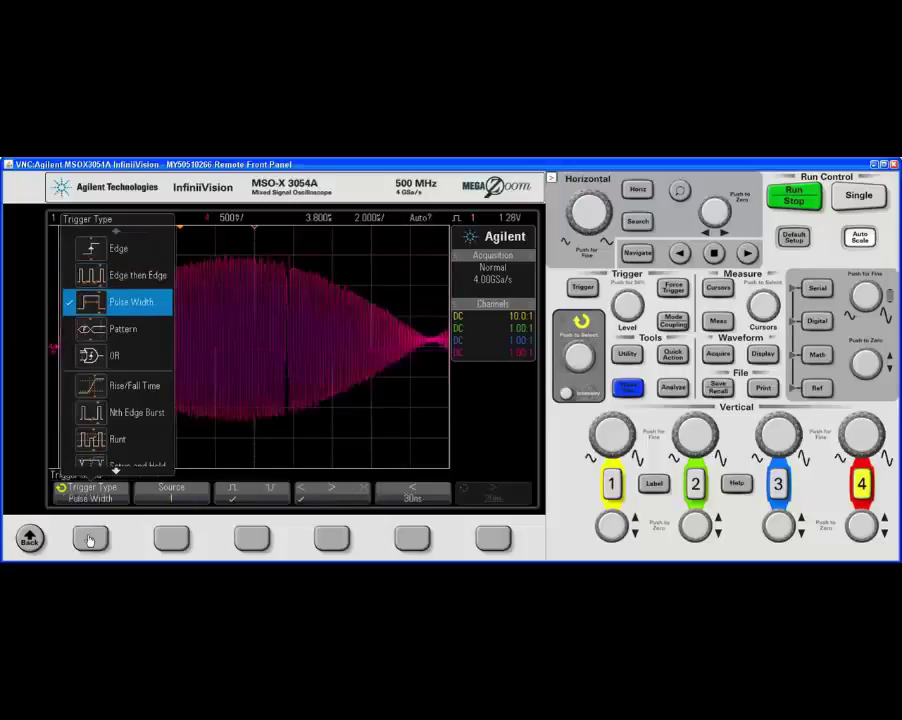
pyautogui.click(259, 539)
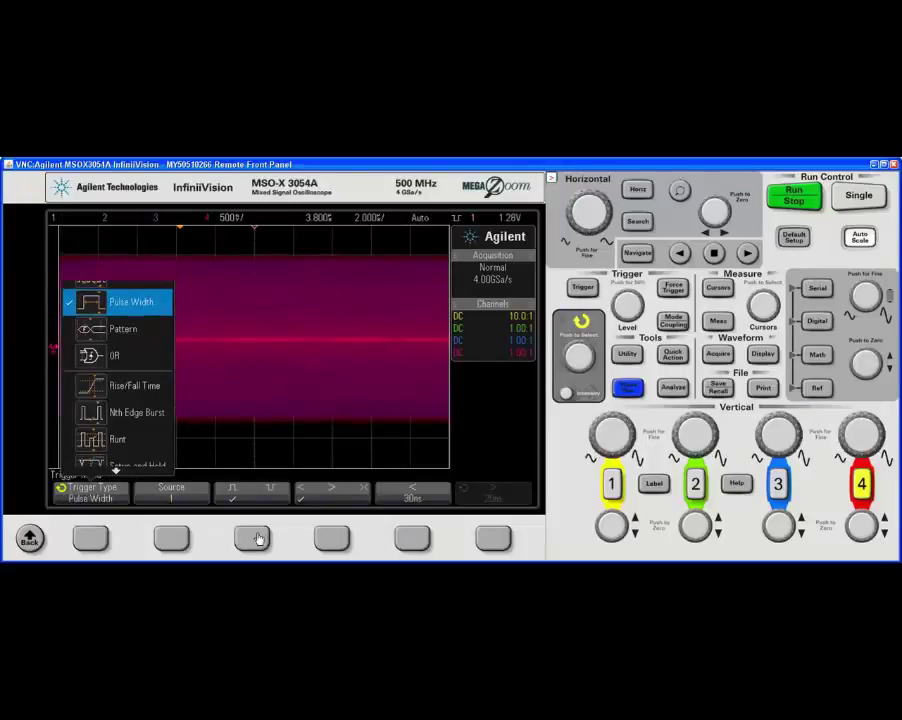